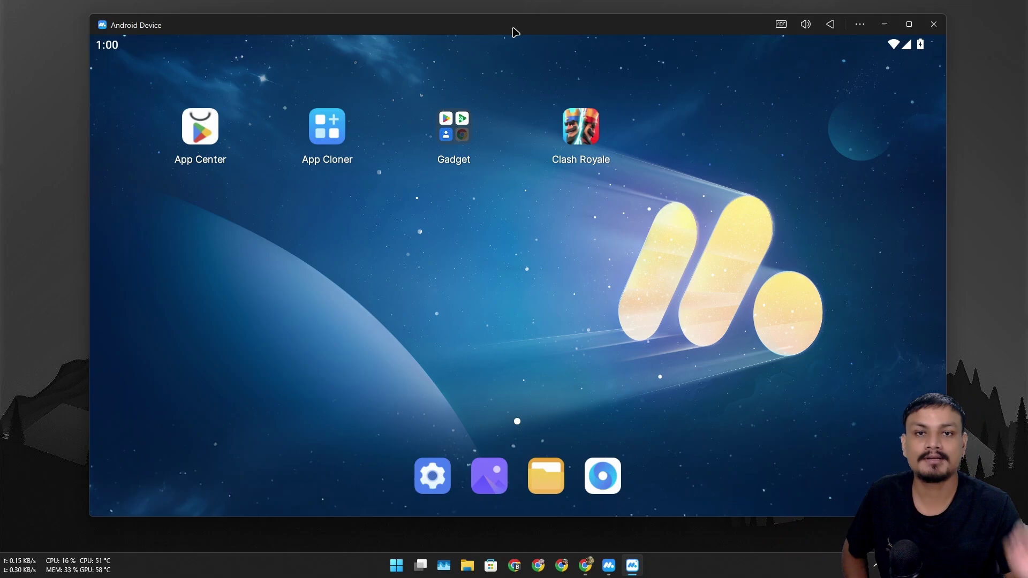
click(587, 569)
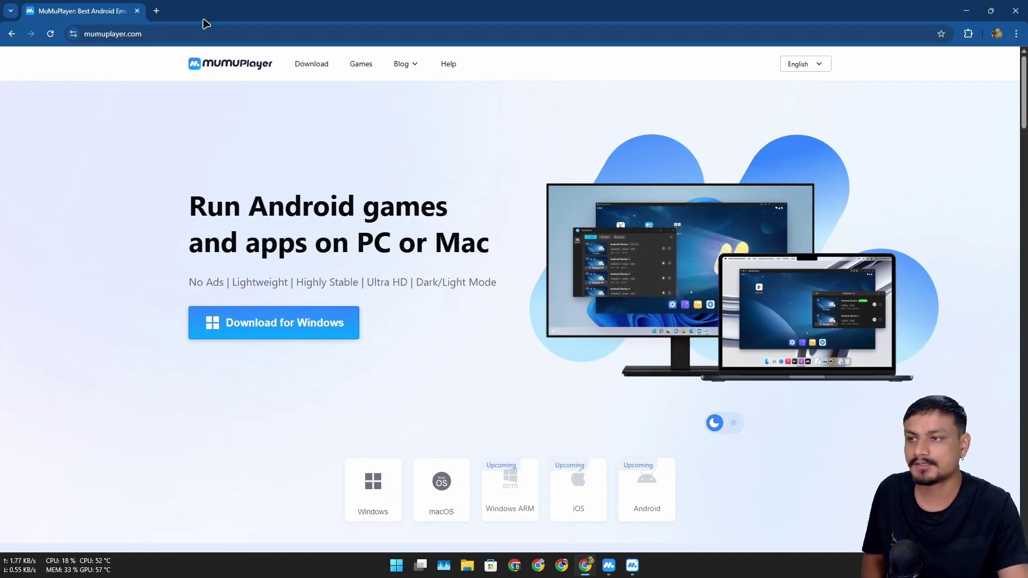
scroll(385, 262, down, 1)
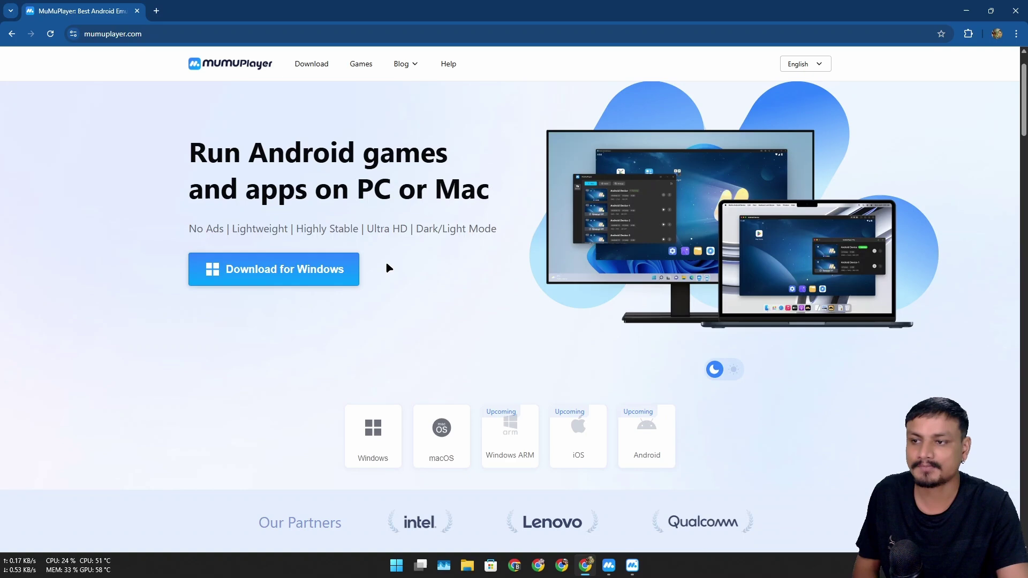
scroll(391, 257, up, 1)
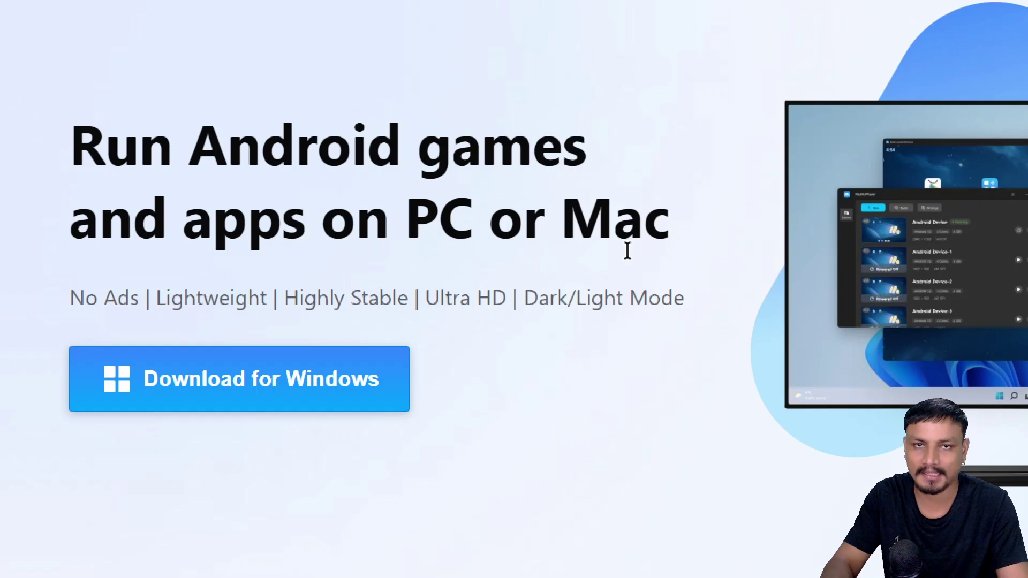
drag(70, 299, 687, 310)
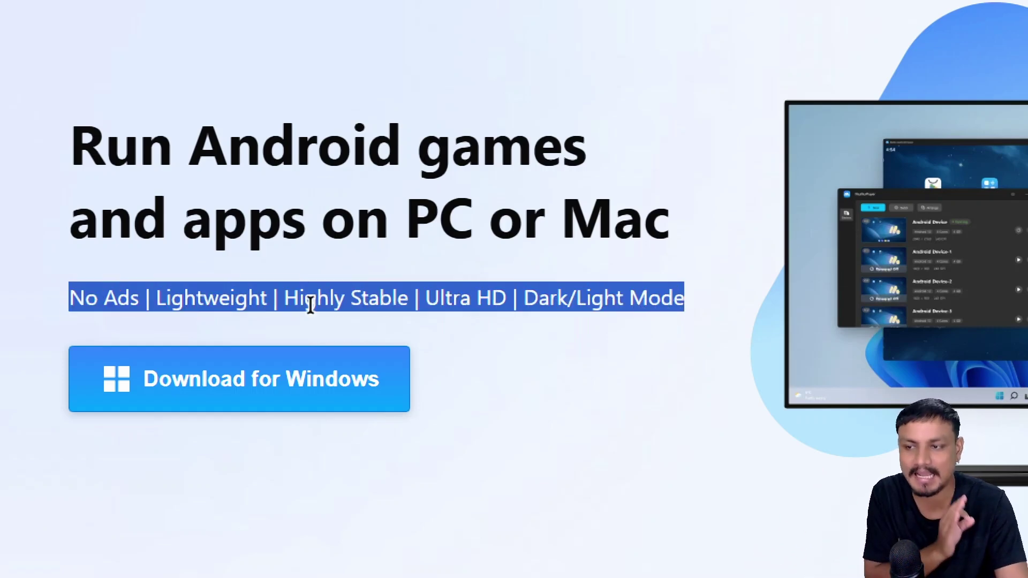
drag(408, 299, 162, 297)
click(69, 297)
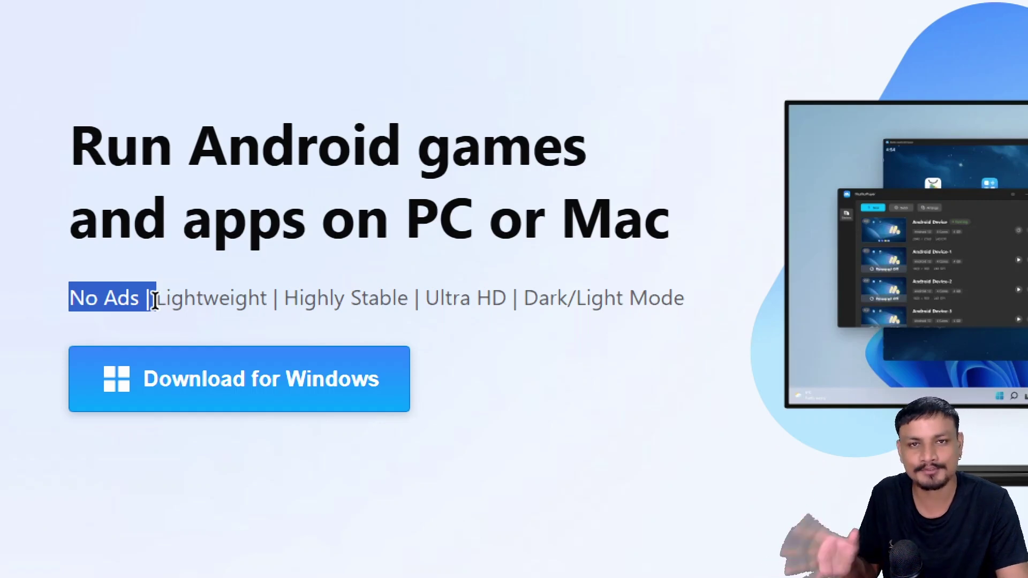
click(155, 301)
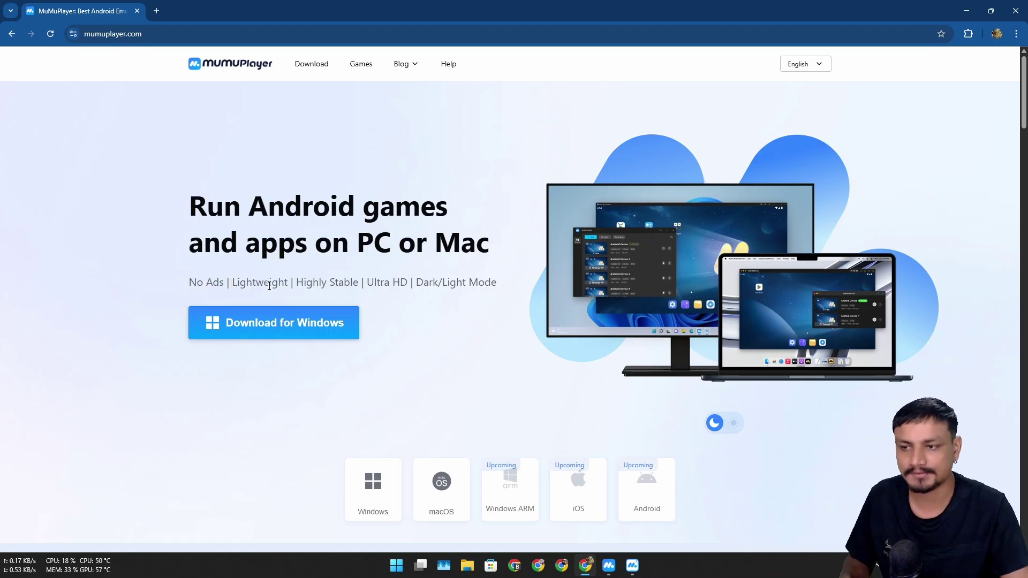
scroll(209, 200, down, 2)
scroll(397, 280, up, 1)
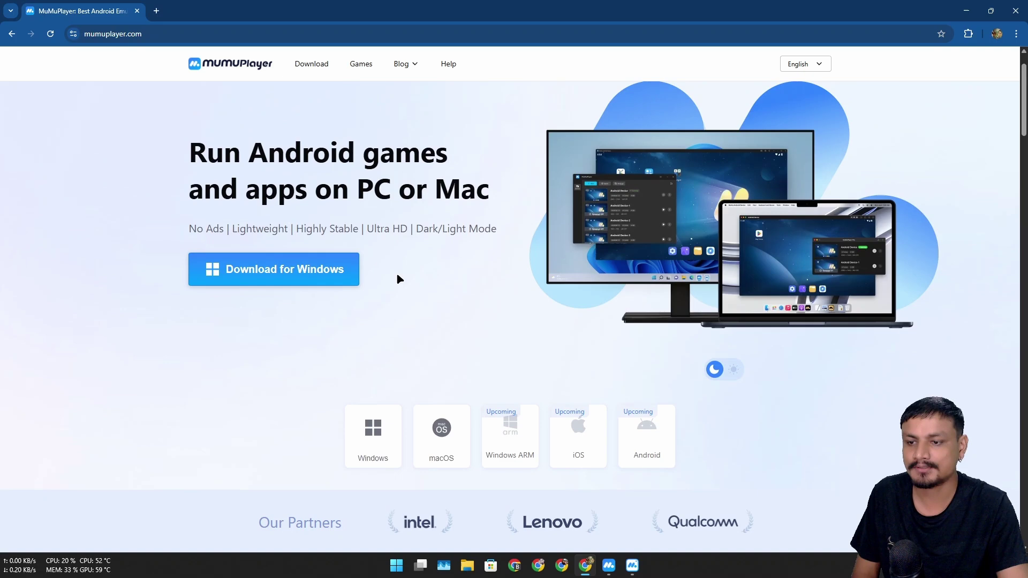
scroll(367, 320, down, 2)
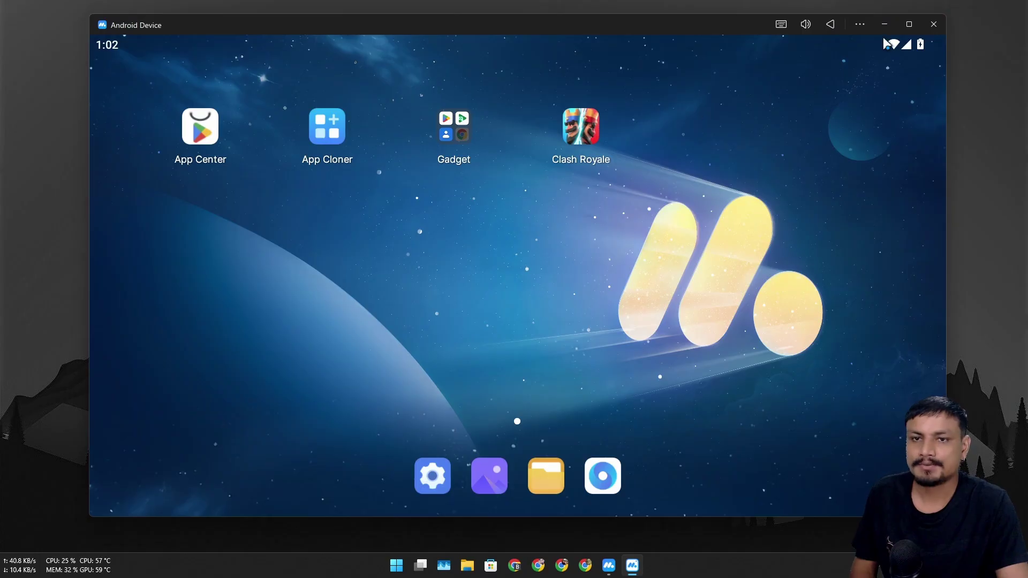
Shut down the running Android Device and move the device manager window up and left
click(933, 24)
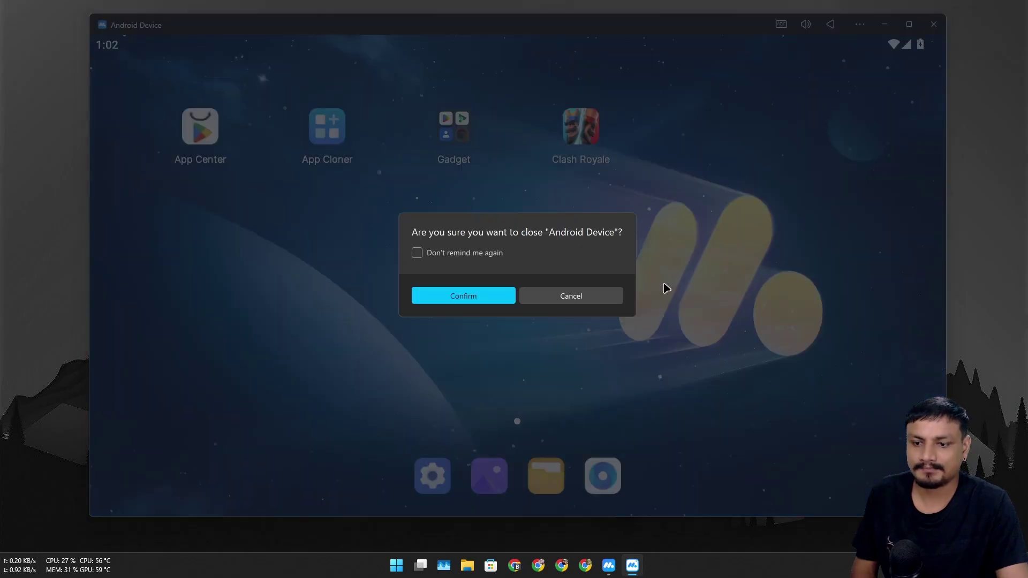
click(475, 296)
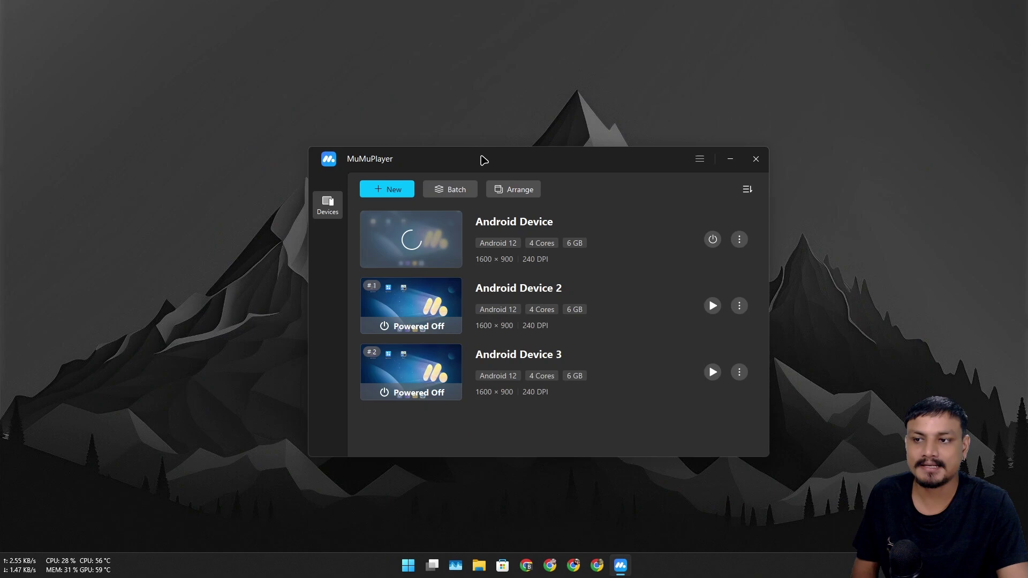
drag(484, 160, 463, 127)
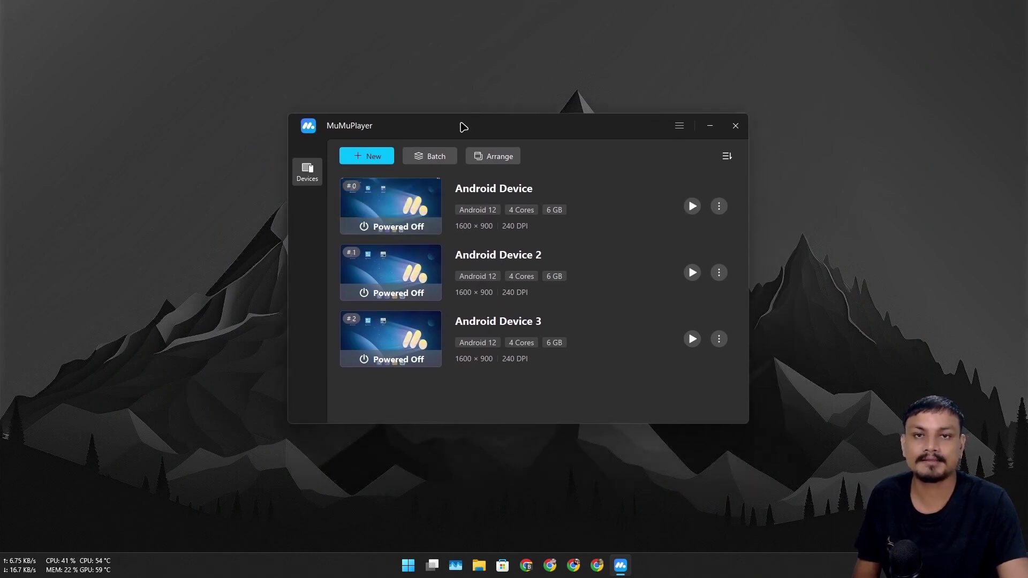
drag(464, 127, 470, 119)
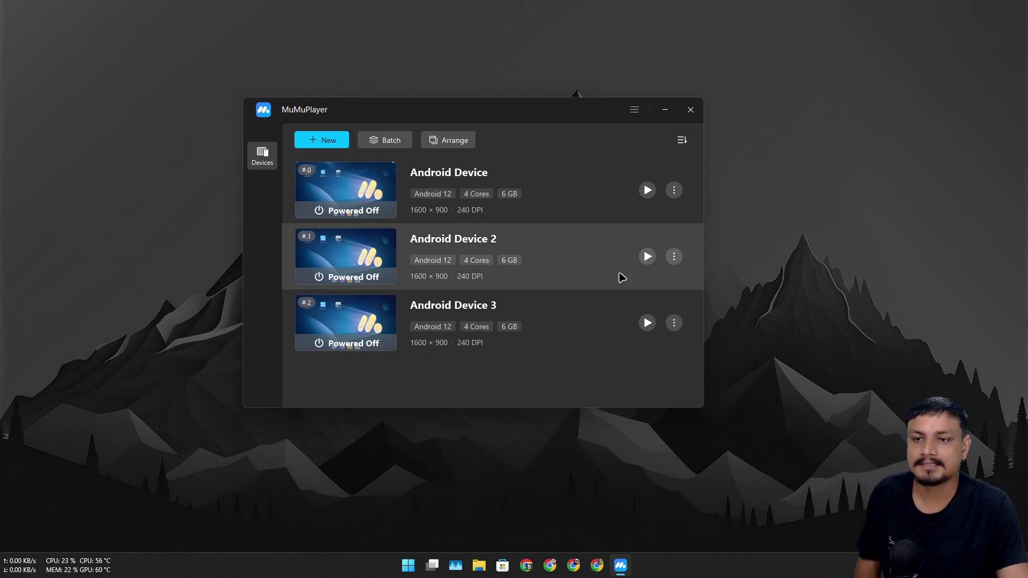
Create a new Android 12 instance, Android Device-3, then toggle batch selection off without changes
click(329, 143)
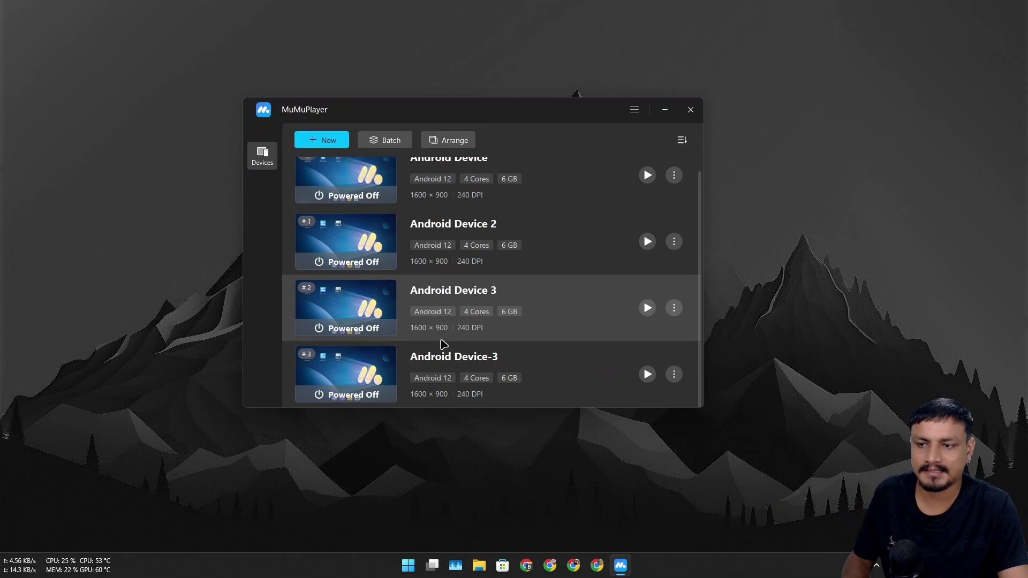
click(391, 142)
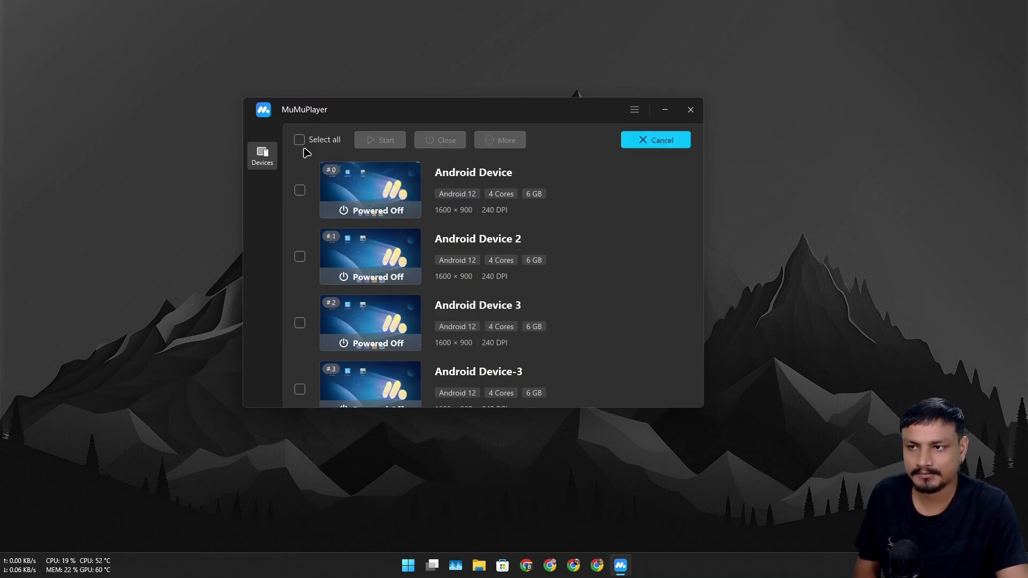
scroll(325, 268, down, 1)
scroll(471, 322, up, 1)
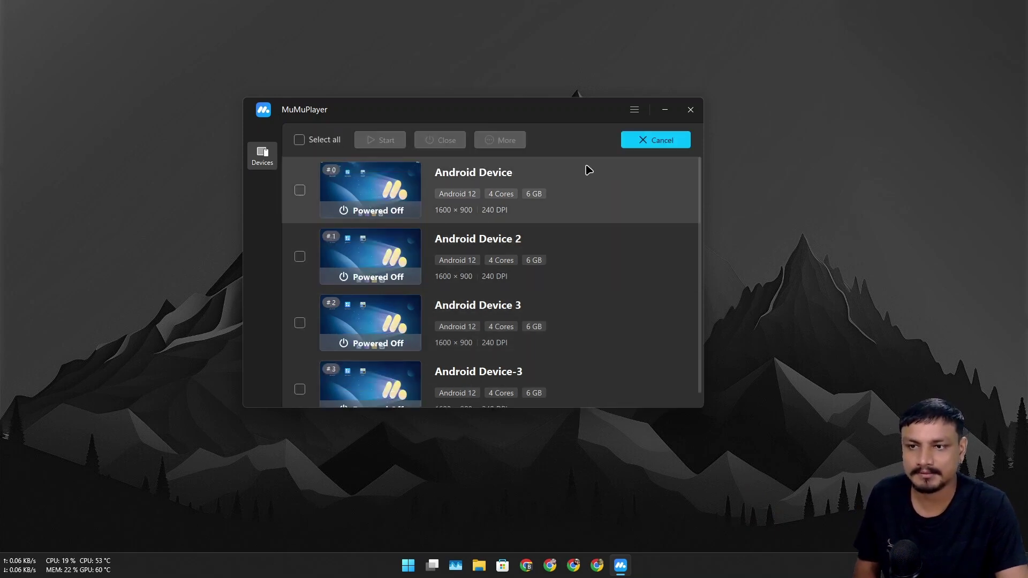
click(668, 142)
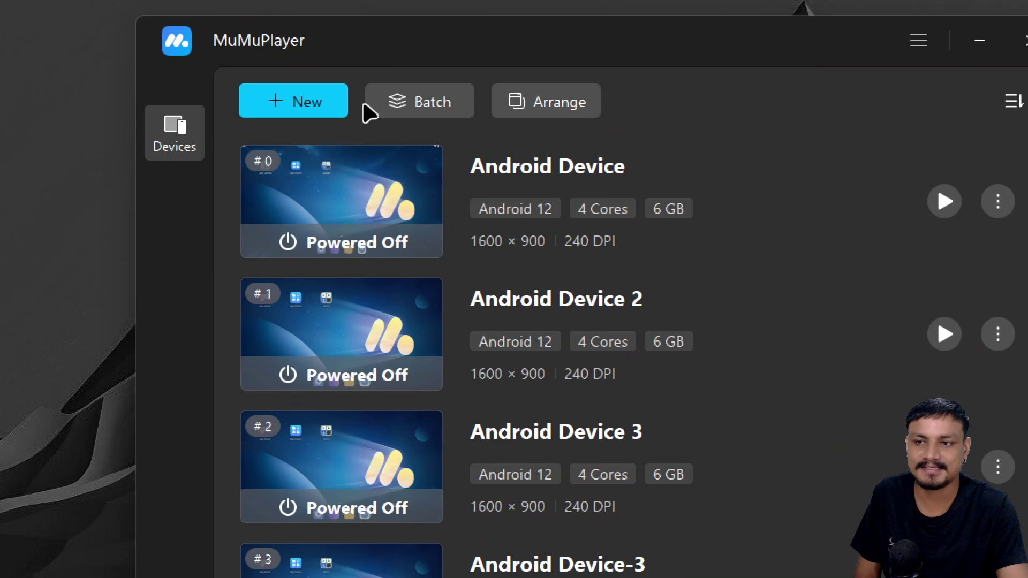
scroll(376, 454, down, 1)
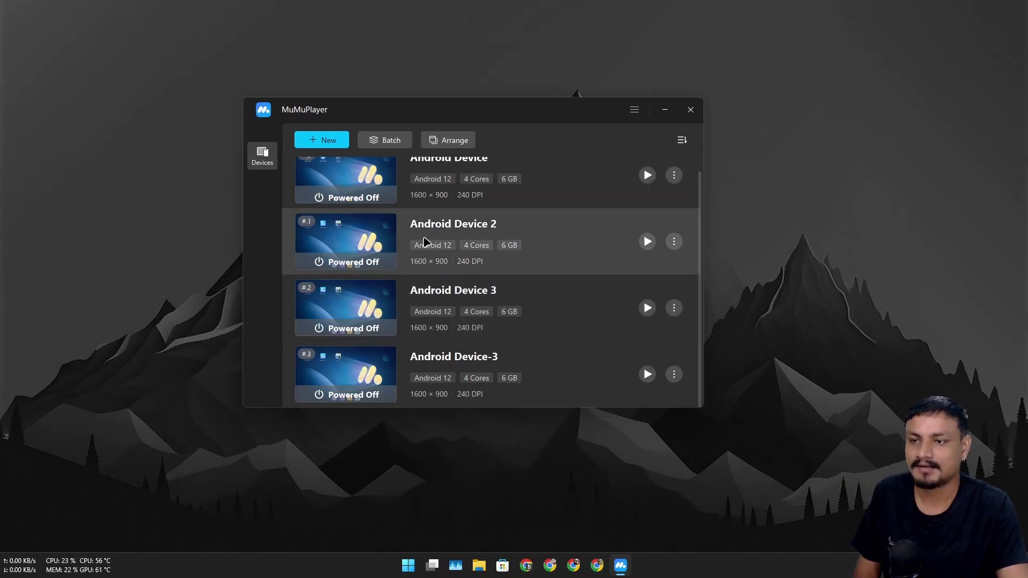
scroll(482, 295, up, 1)
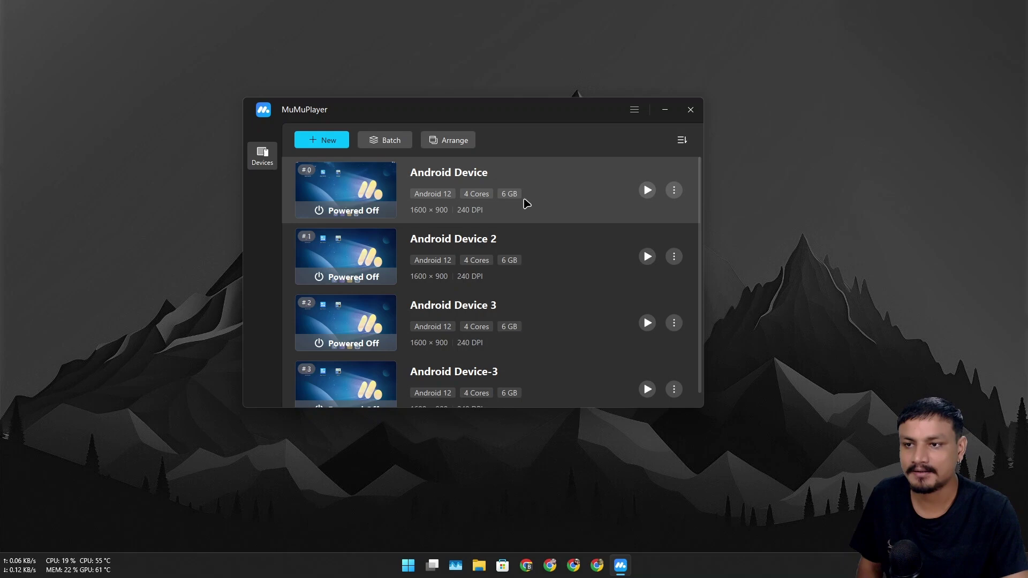
Open Android Device's Device settings and expand GPU usage strategy under Performance (Vulkan, Medium preset)
click(674, 192)
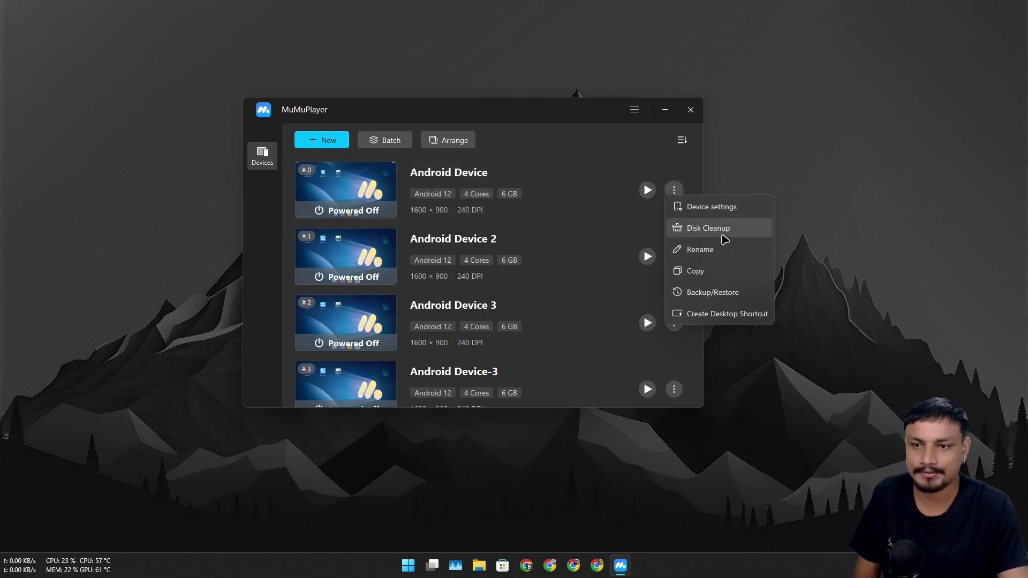
click(729, 209)
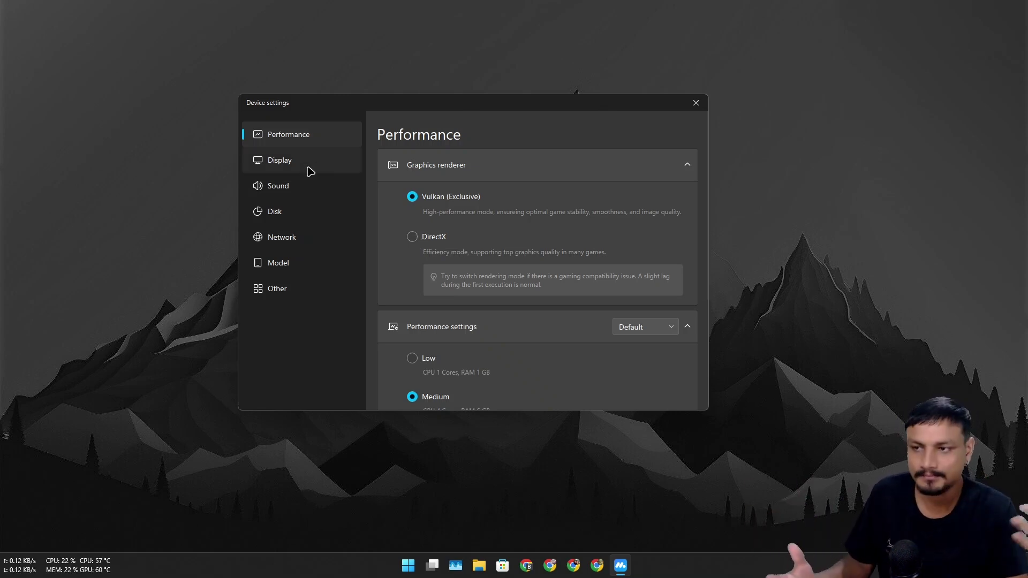
scroll(446, 262, down, 2)
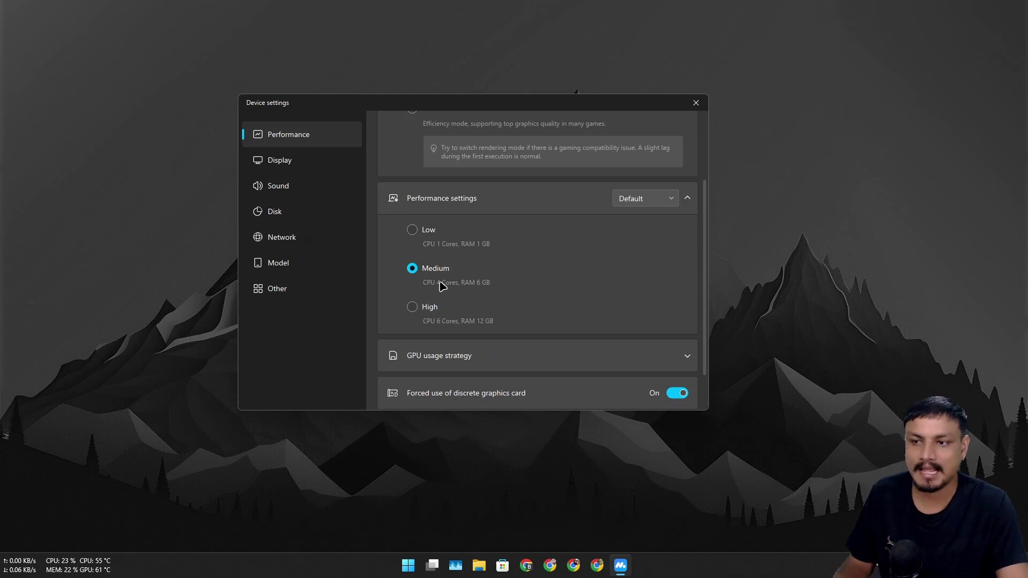
scroll(443, 353, down, 1)
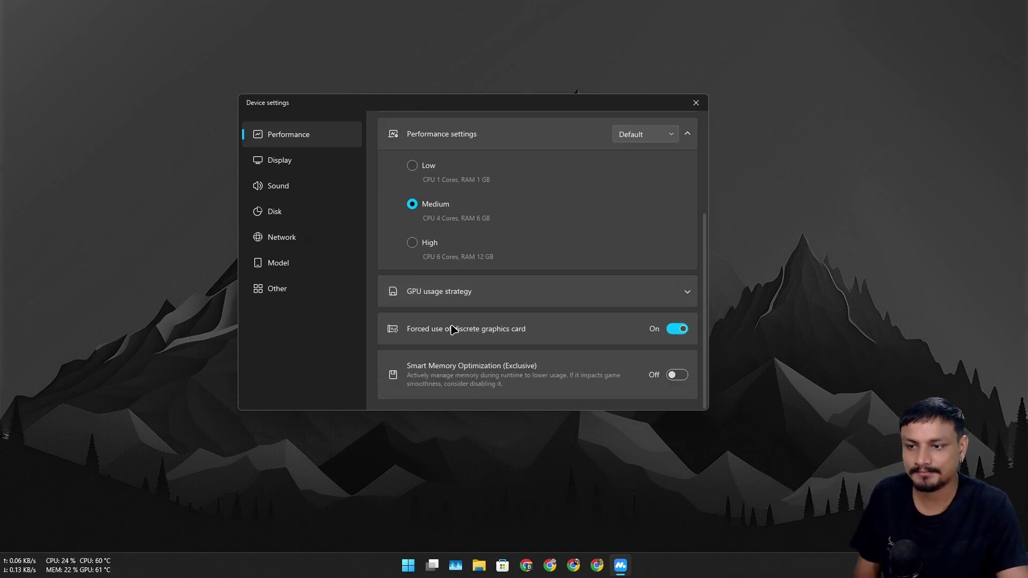
click(493, 289)
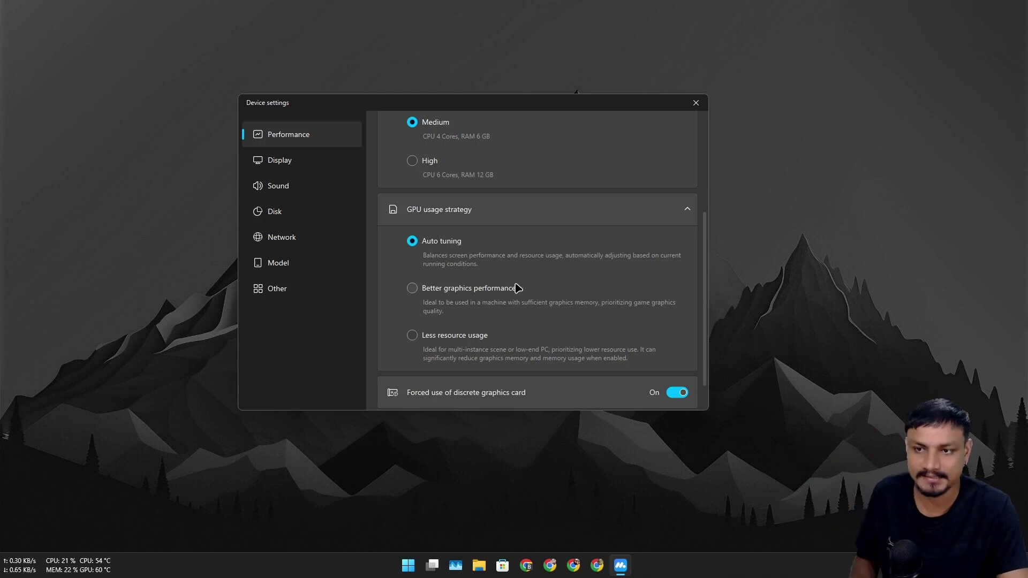
scroll(530, 278, down, 1)
scroll(530, 278, up, 5)
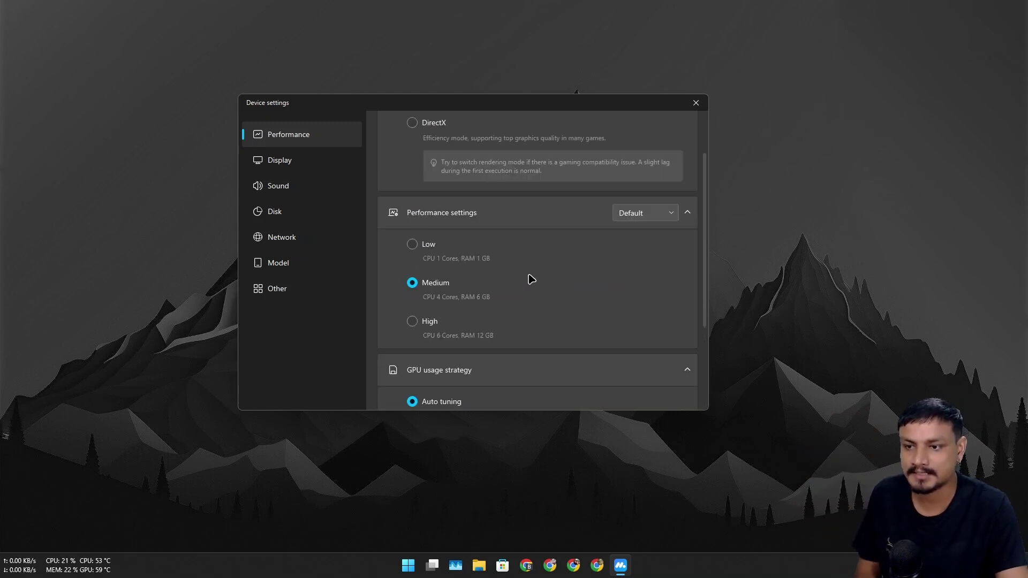
Browse the Other device settings and expand the ADB Debug options
click(288, 172)
scroll(489, 213, down, 3)
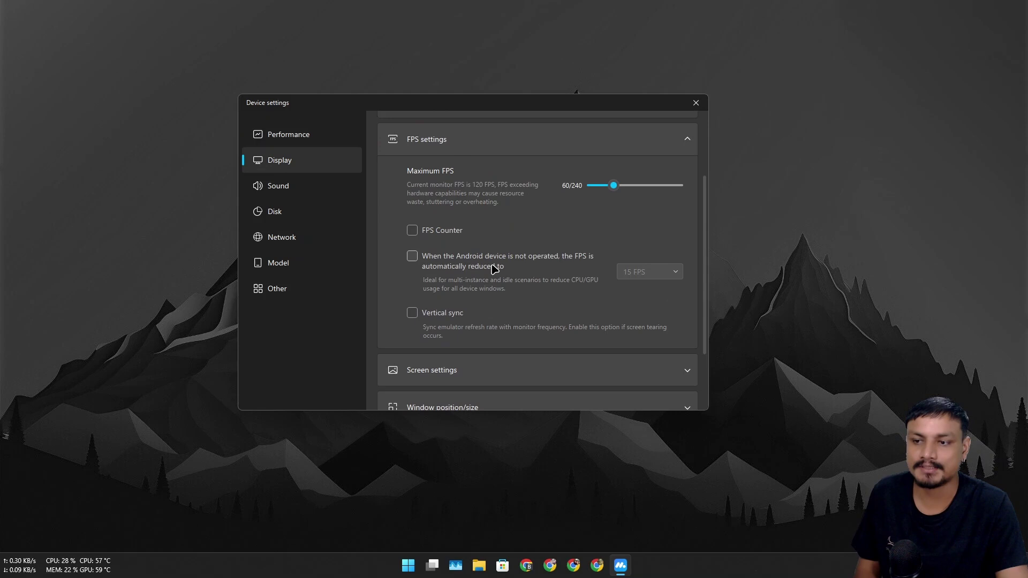
scroll(493, 268, down, 3)
click(277, 289)
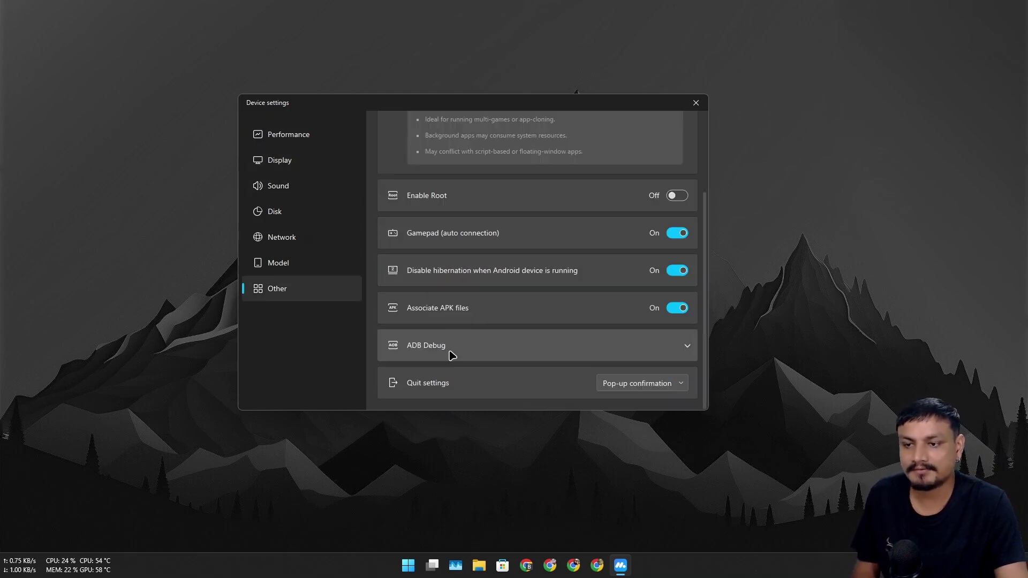
click(451, 348)
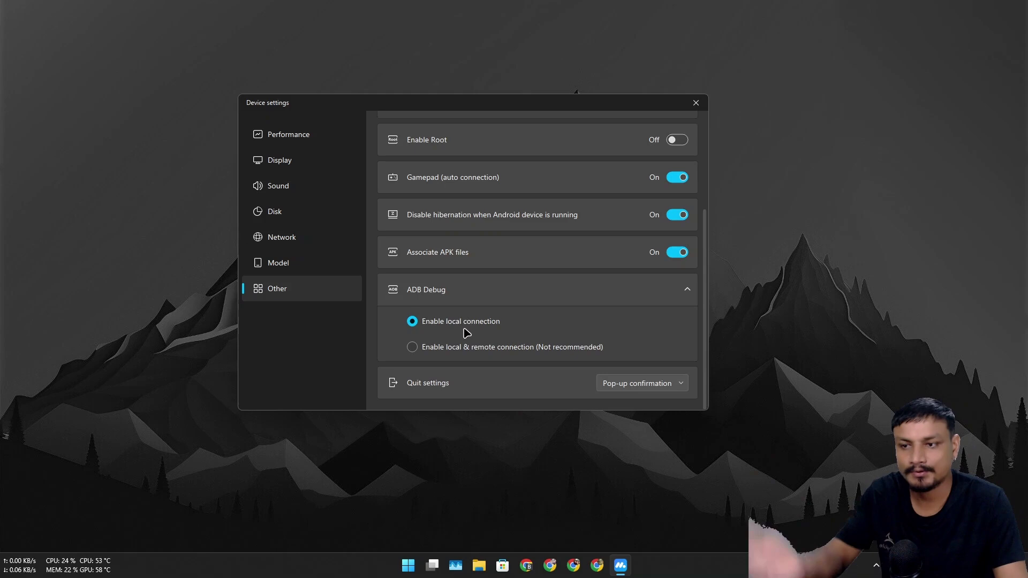
scroll(471, 281, up, 3)
Review the Model GPU presets without changing them, then return to Performance settings
click(278, 263)
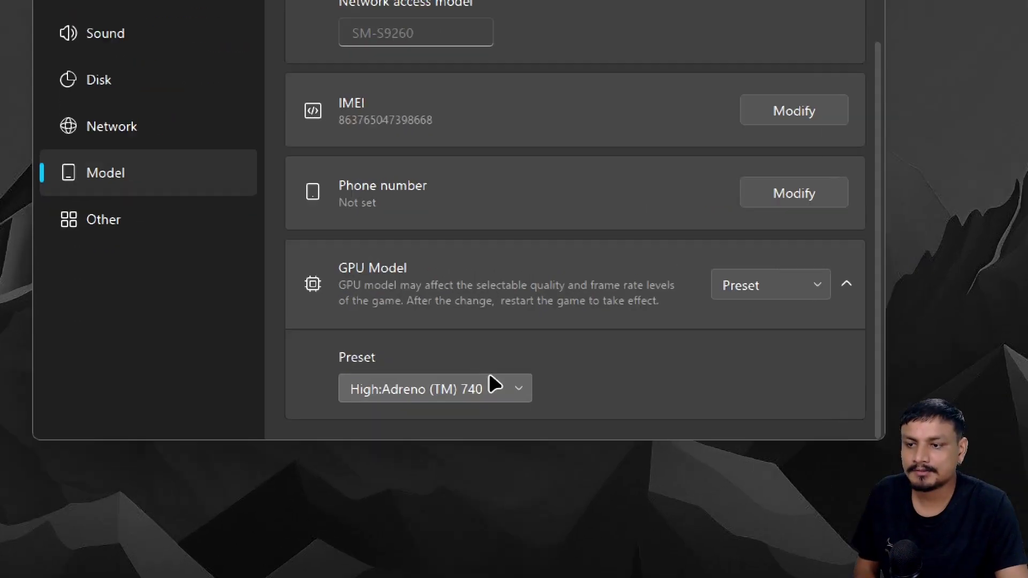
click(464, 384)
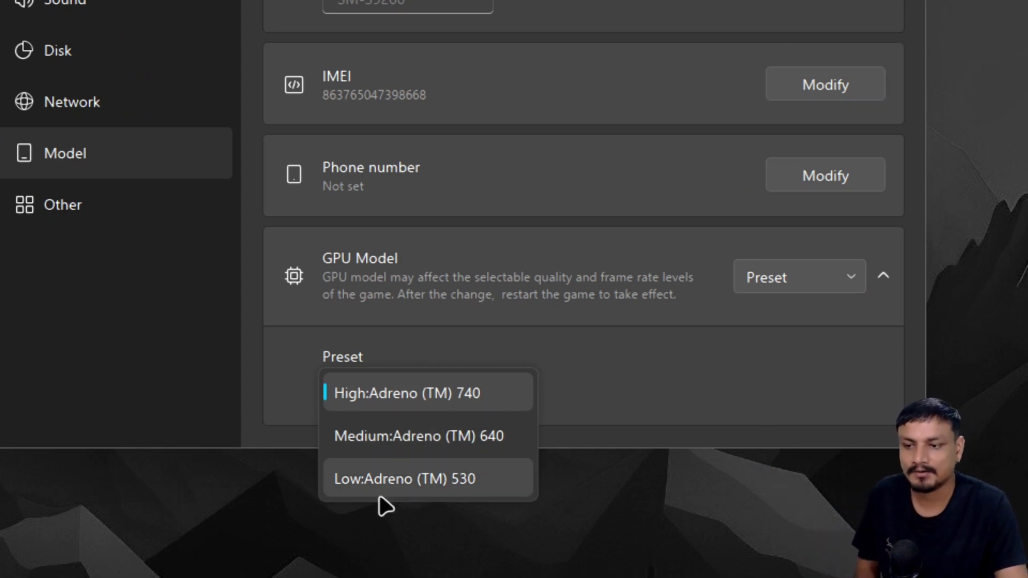
click(661, 308)
click(661, 307)
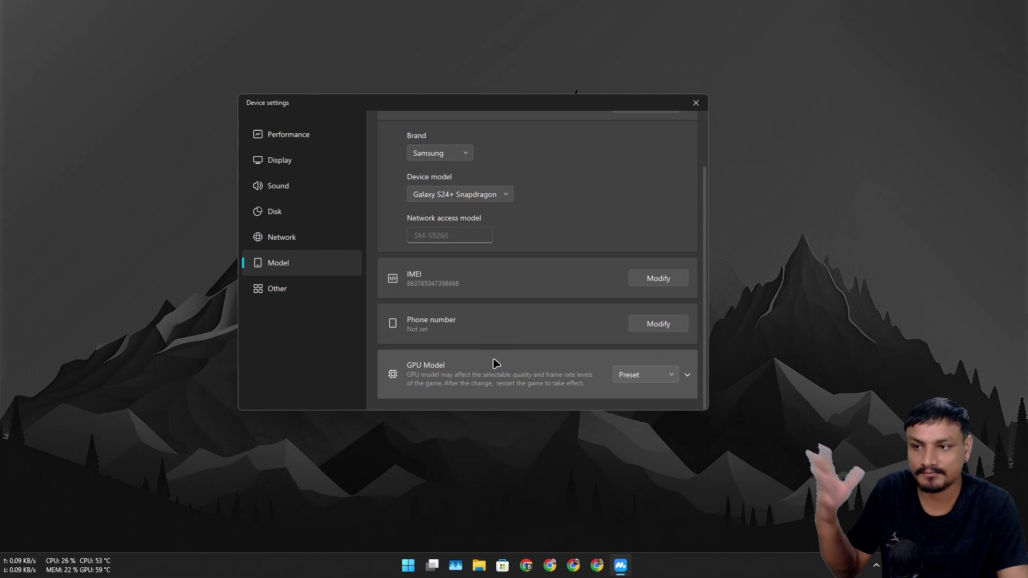
click(304, 137)
Scroll through the Performance settings showing the Medium preset with 4 cores and 6 GB RAM
scroll(489, 263, down, 3)
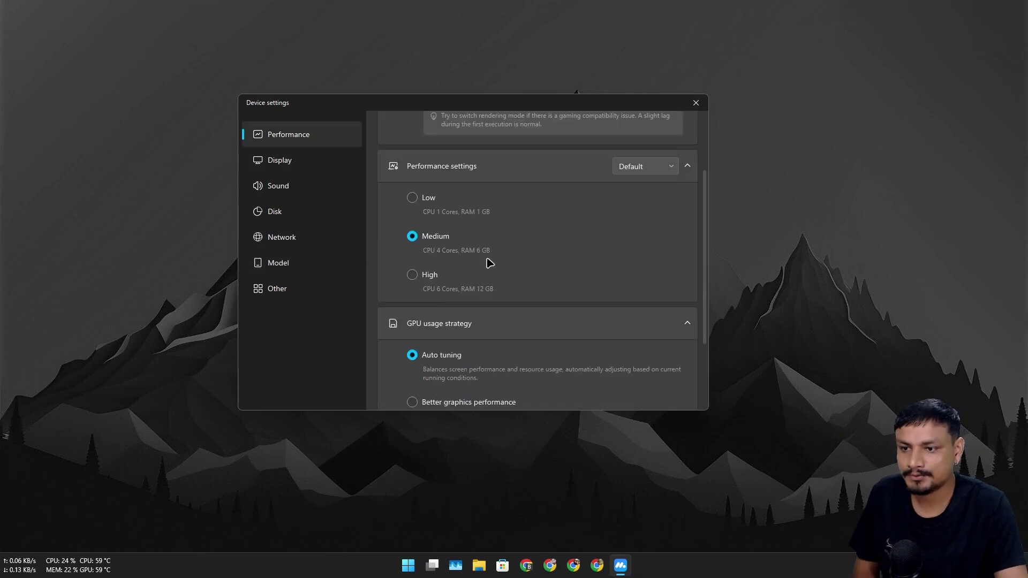
scroll(489, 262, down, 4)
scroll(482, 317, up, 2)
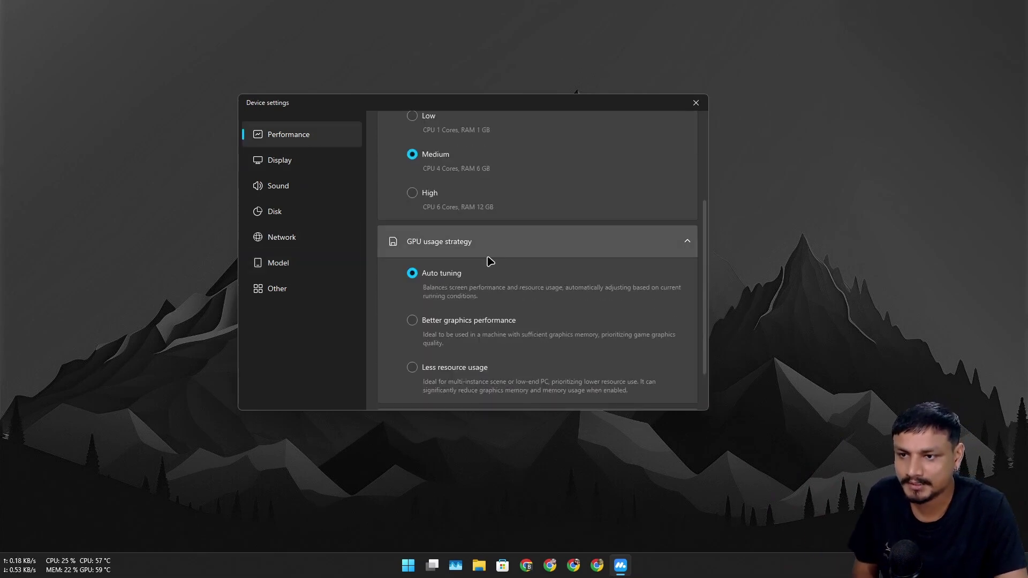
scroll(489, 263, down, 2)
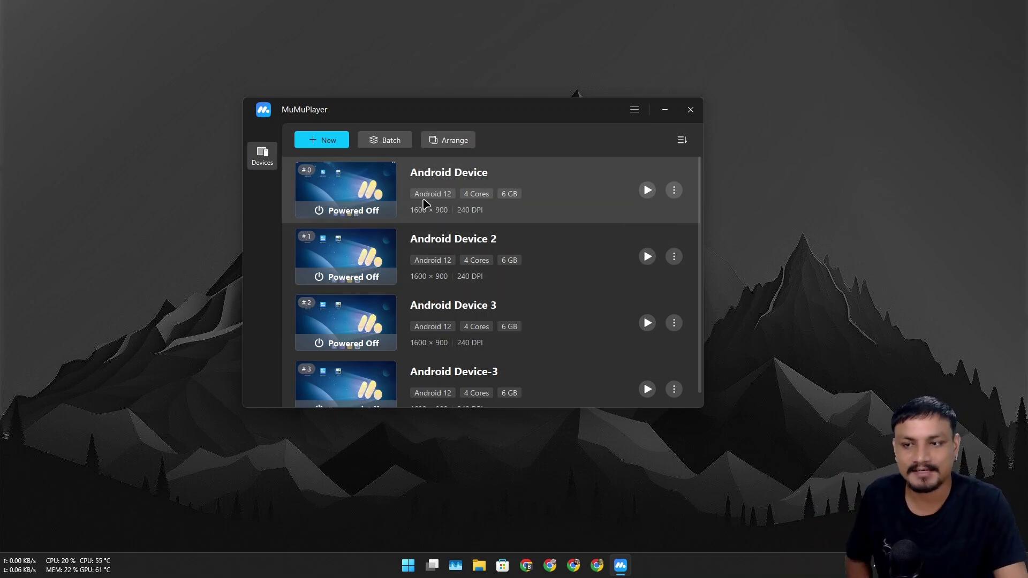
Start the first Android Device and maximize its window, minimizing the device manager
click(648, 191)
drag(532, 115, 621, 109)
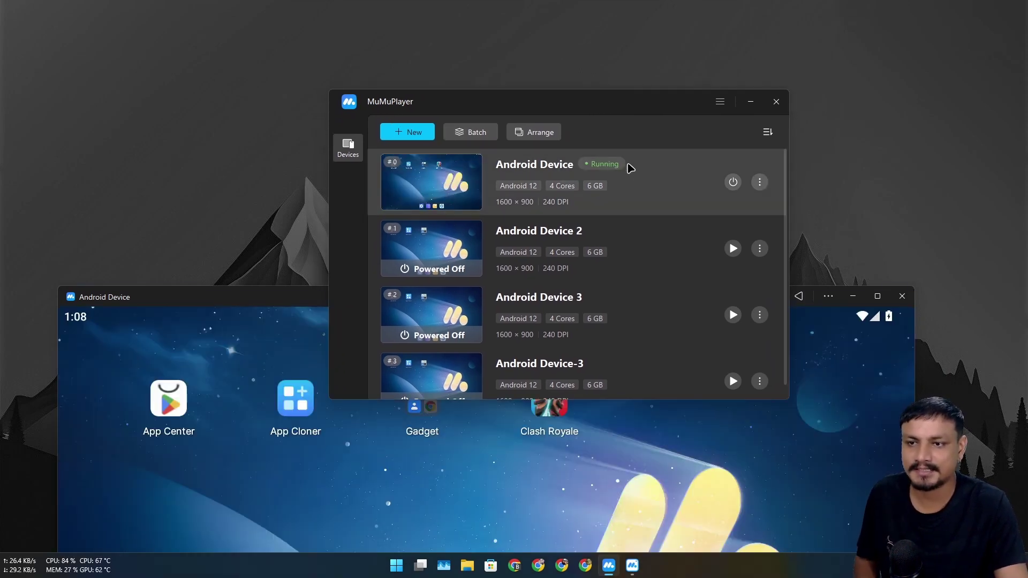
scroll(602, 273, down, 1)
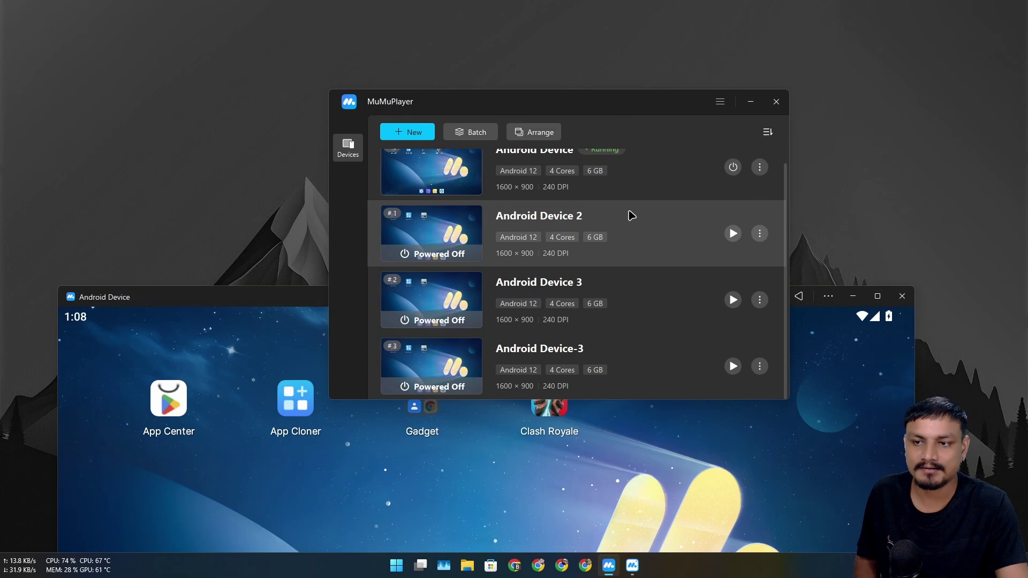
scroll(750, 153, up, 1)
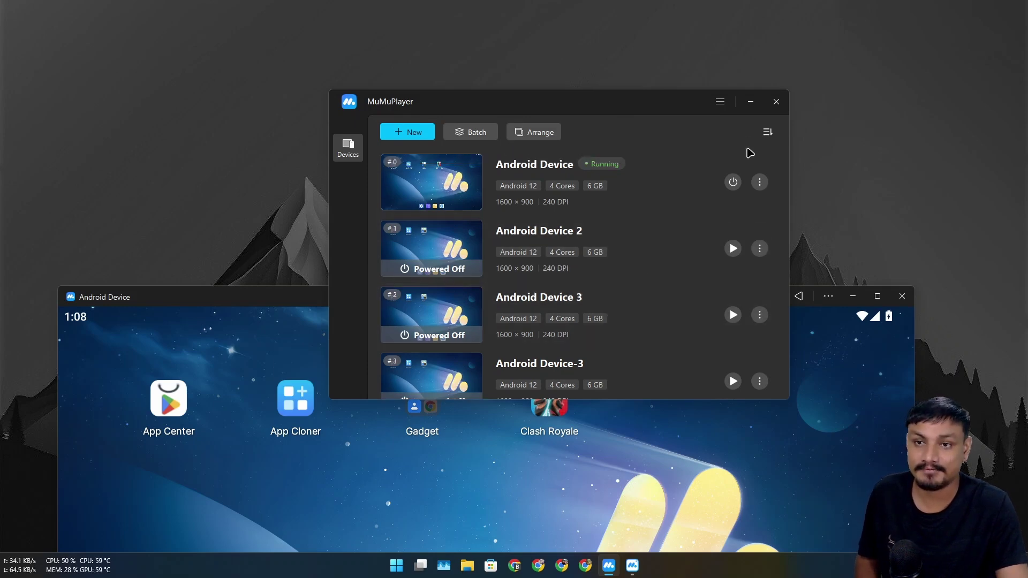
click(750, 107)
double_click(530, 299)
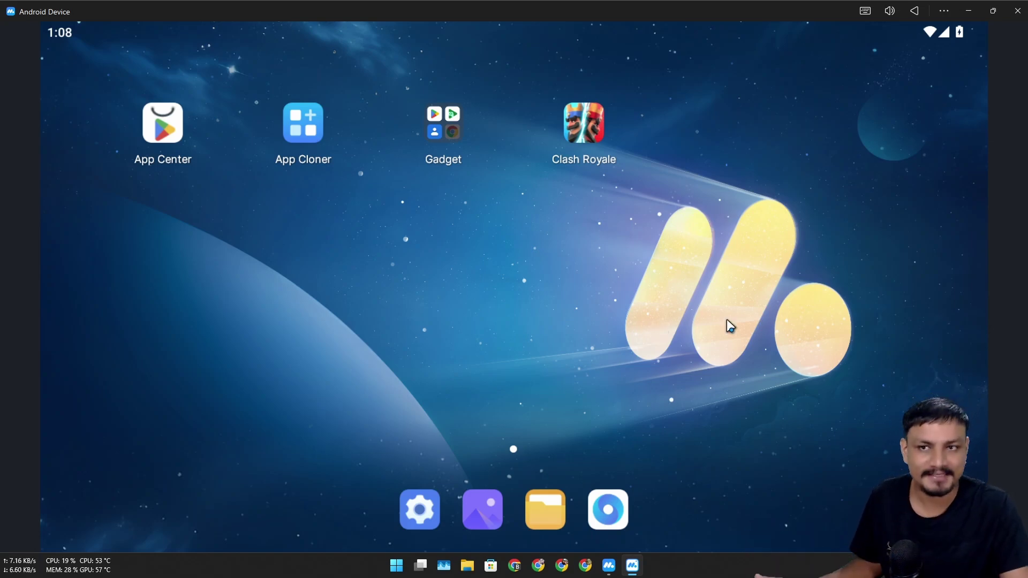
Confirm in Settings > About phone that the device runs Android 12, revealing its easter egg
click(419, 503)
scroll(230, 278, down, 5)
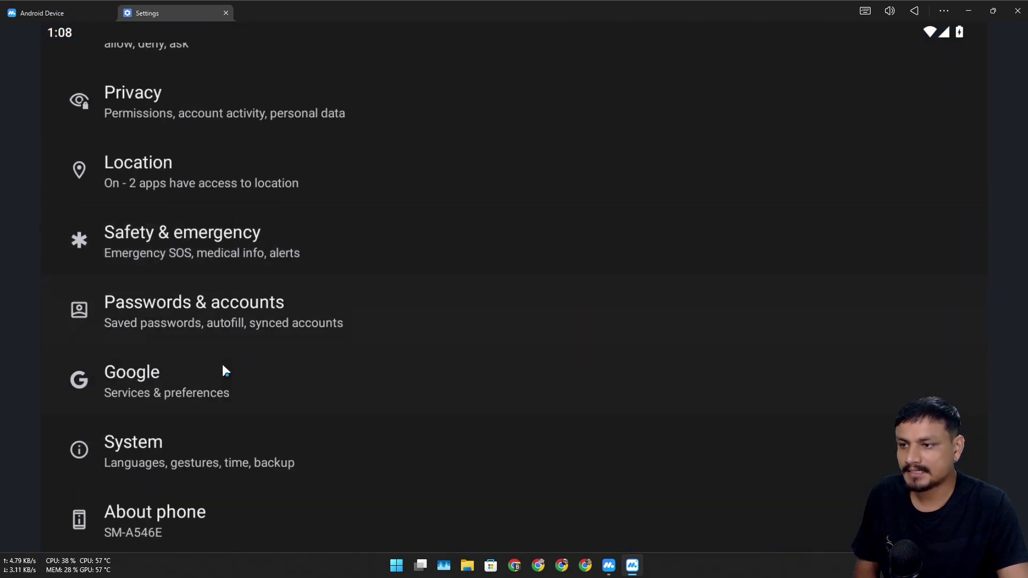
click(162, 513)
scroll(236, 248, down, 5)
click(137, 199)
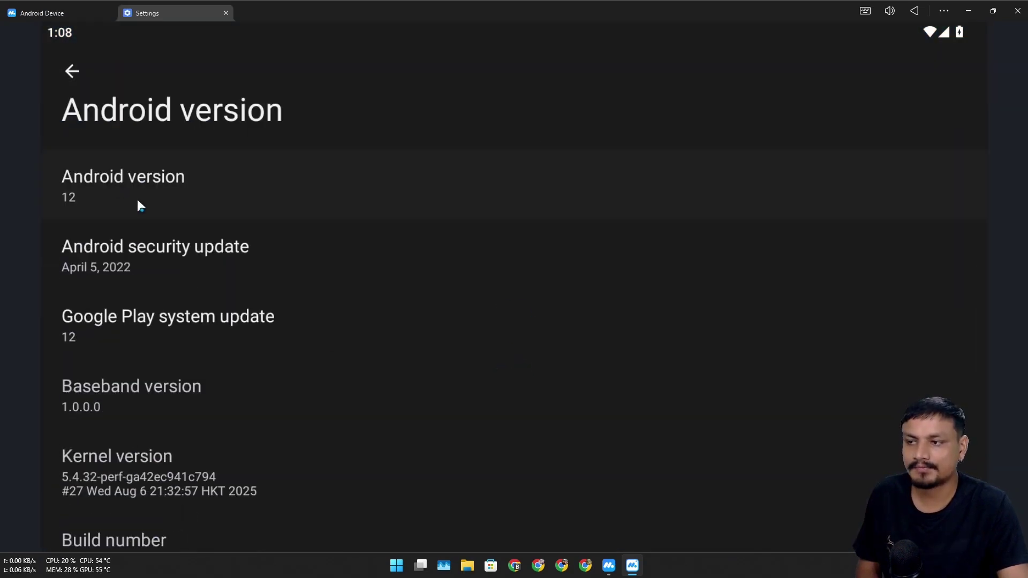
click(159, 200)
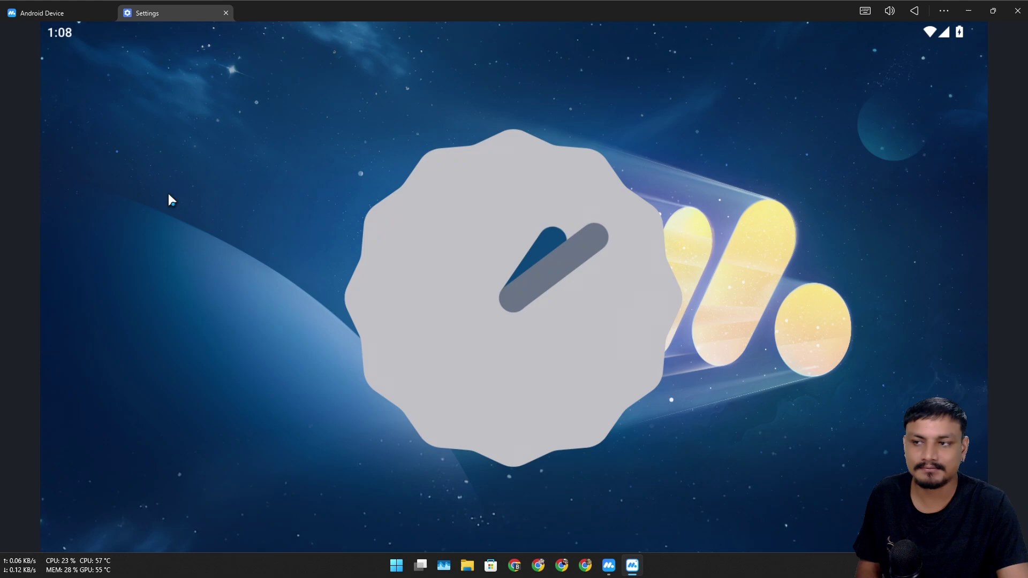
Visit the Google Play Store, return home, and launch Clash Royale
click(397, 172)
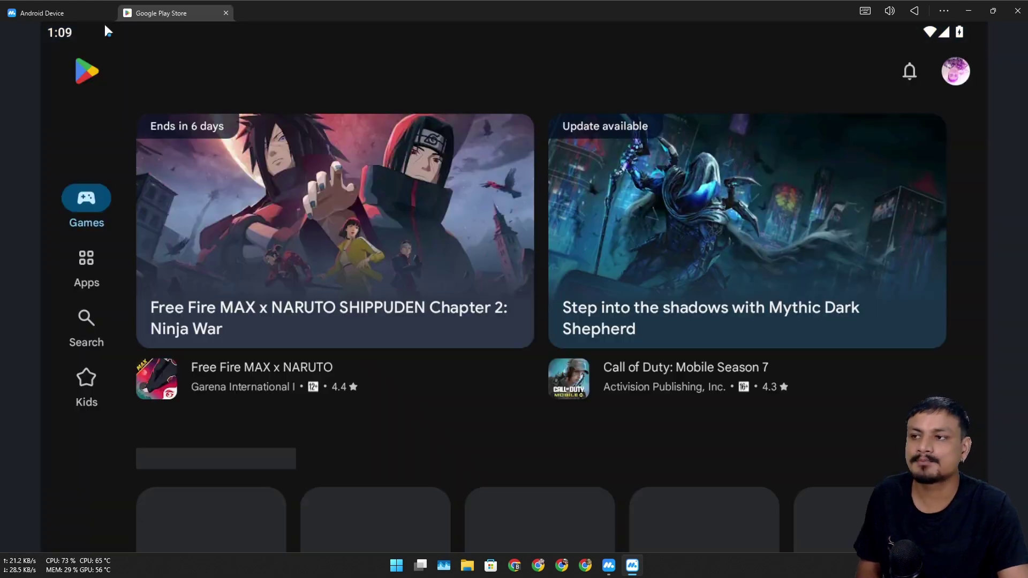
click(73, 14)
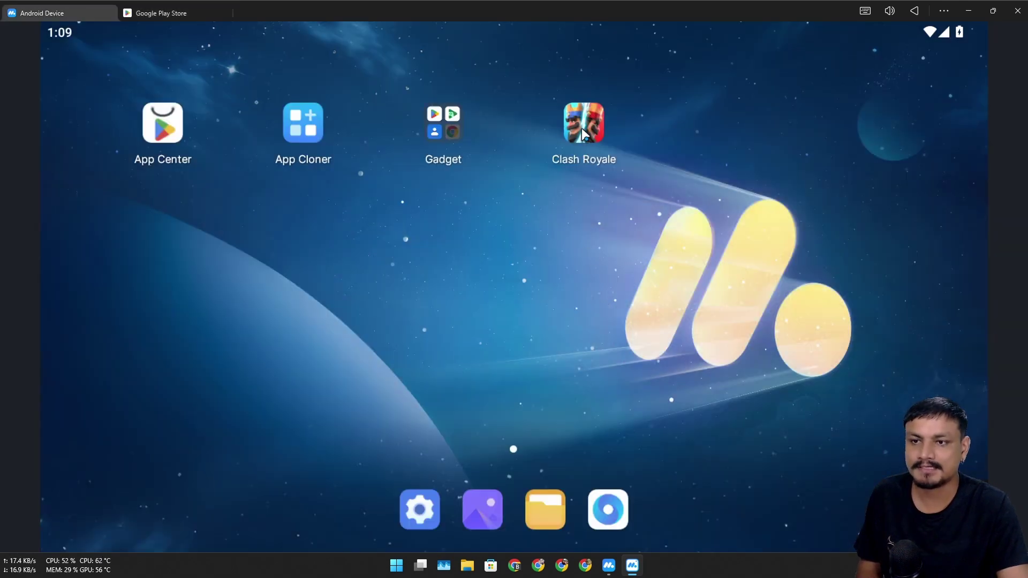
click(582, 127)
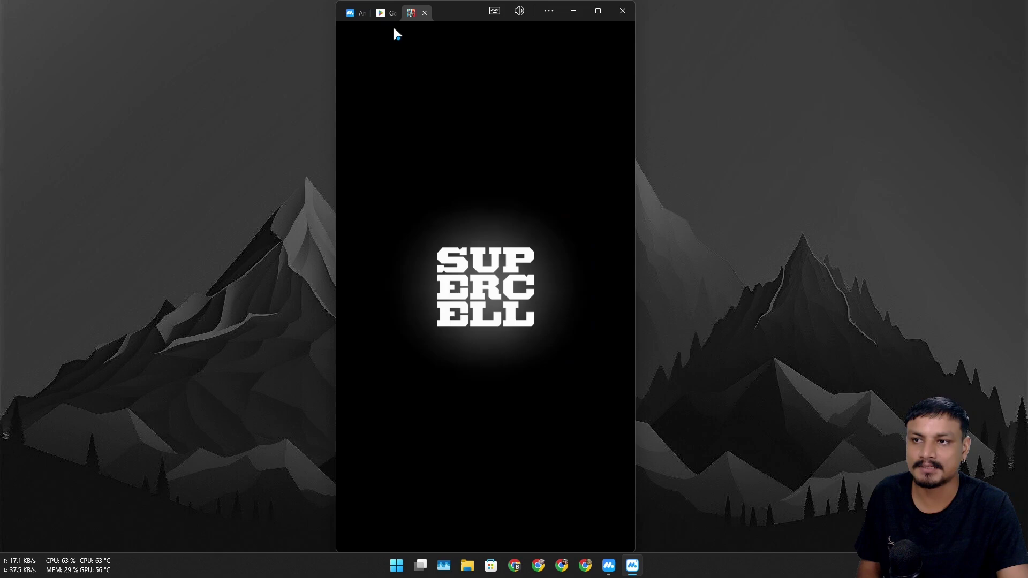
Glance at the Play Store tab, then return to Clash Royale while it loads
click(388, 15)
click(340, 38)
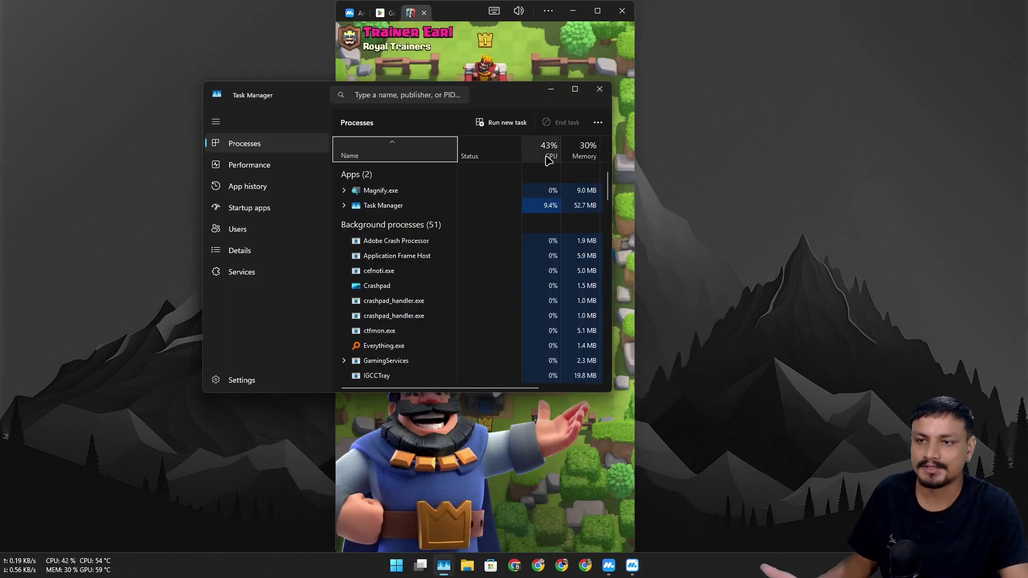
Sort Task Manager processes by highest CPU first, tap the game arena, then bring Task Manager back
click(549, 156)
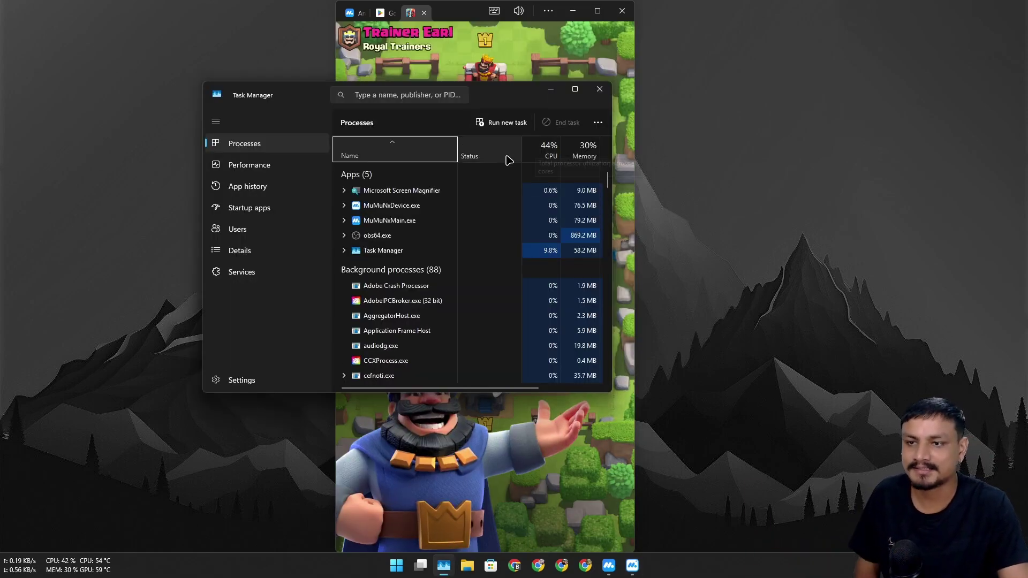
click(549, 156)
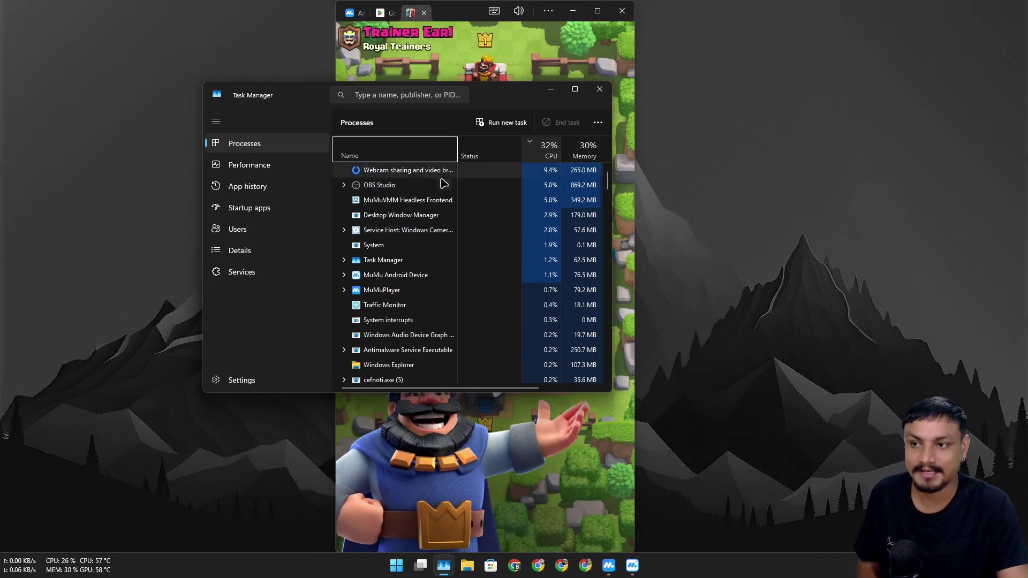
click(499, 63)
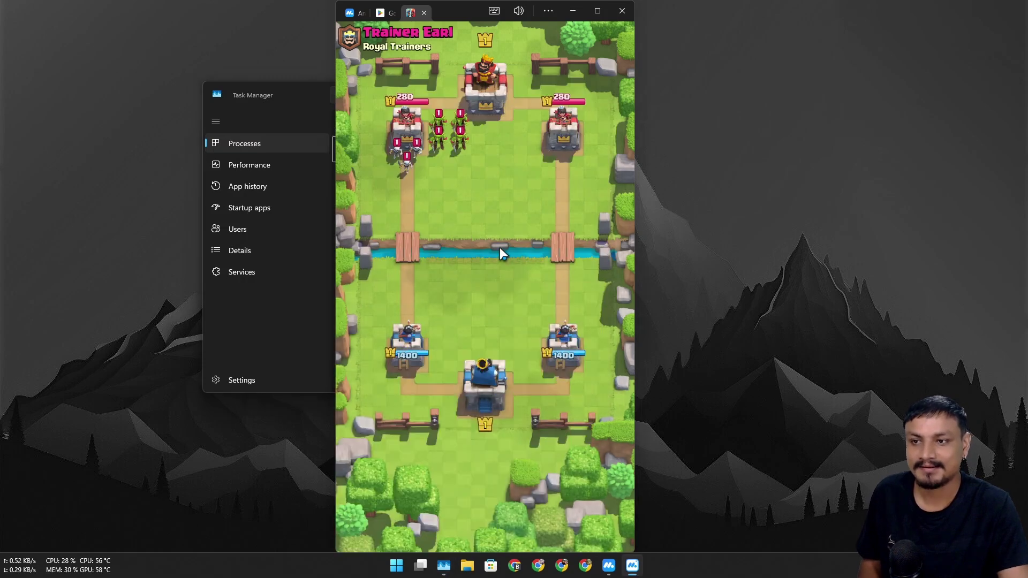
click(500, 247)
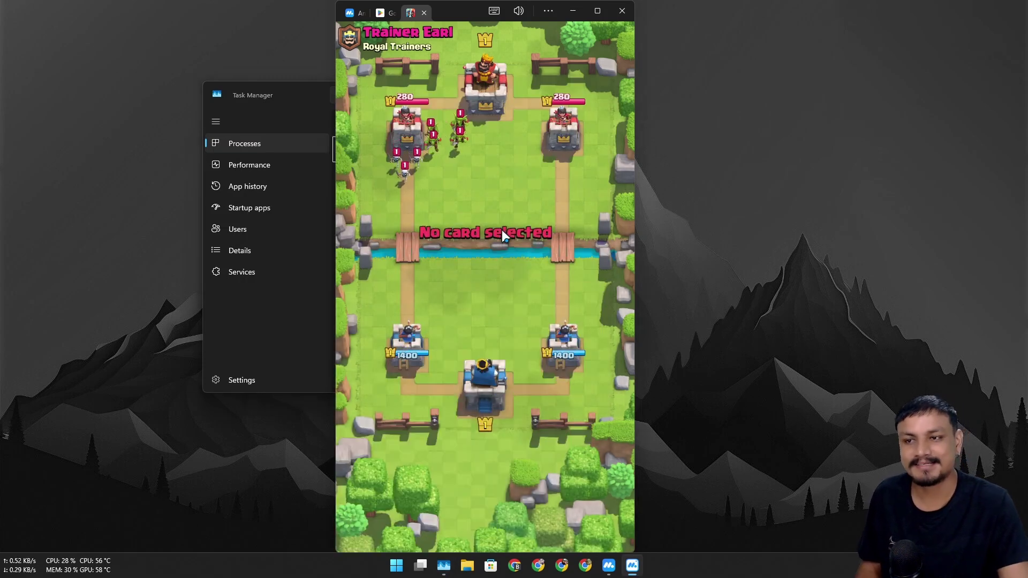
click(280, 102)
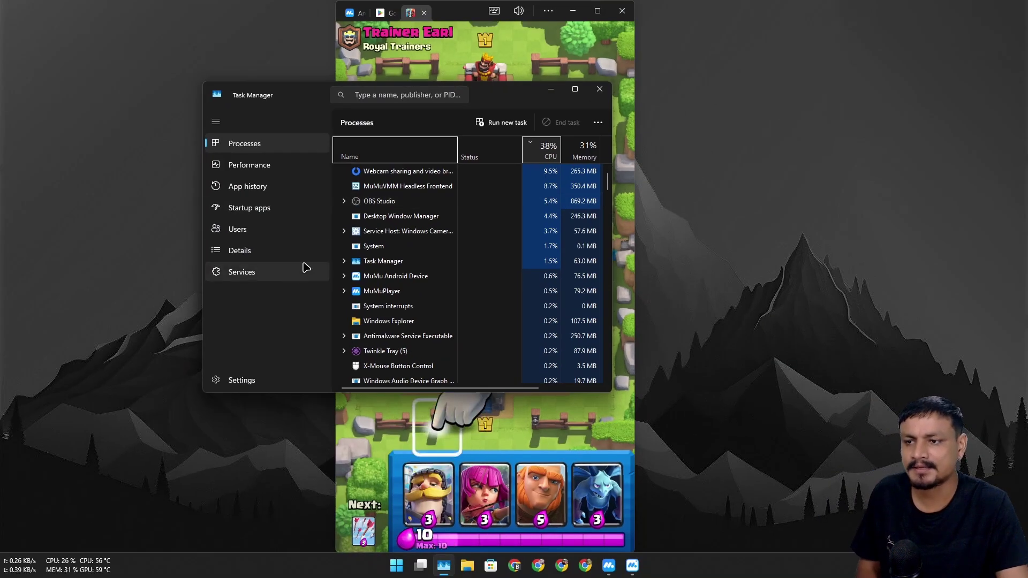
View the NVIDIA GPU 1 performance graphs in a widened, raised Task Manager, then return to Processes
click(262, 171)
scroll(397, 268, down, 3)
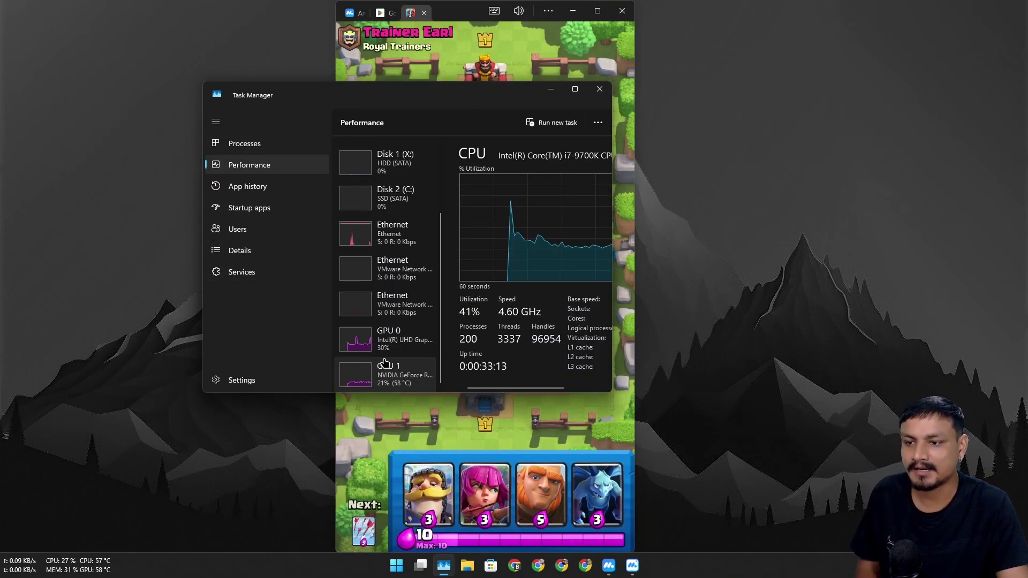
click(397, 375)
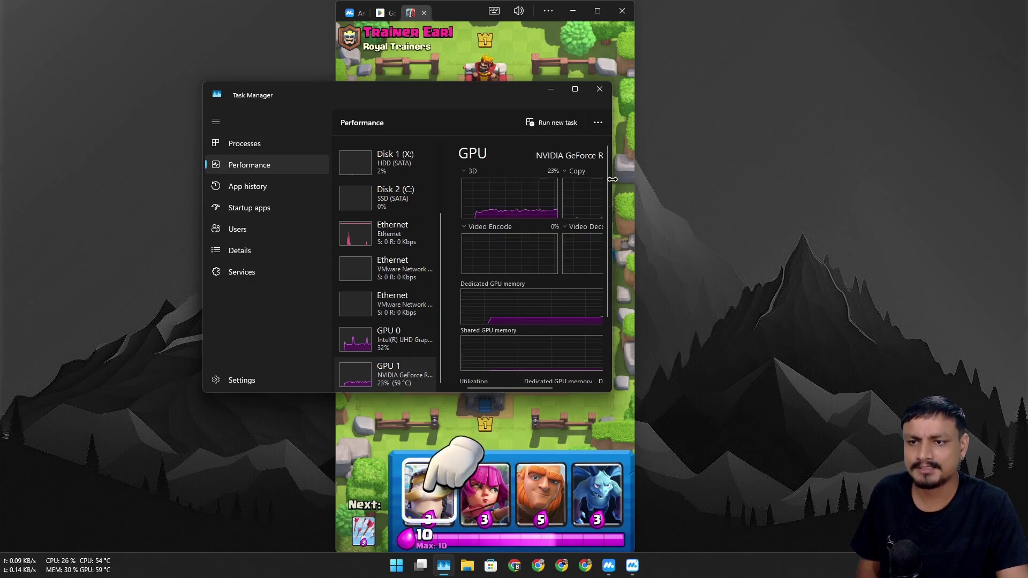
drag(612, 194, 718, 195)
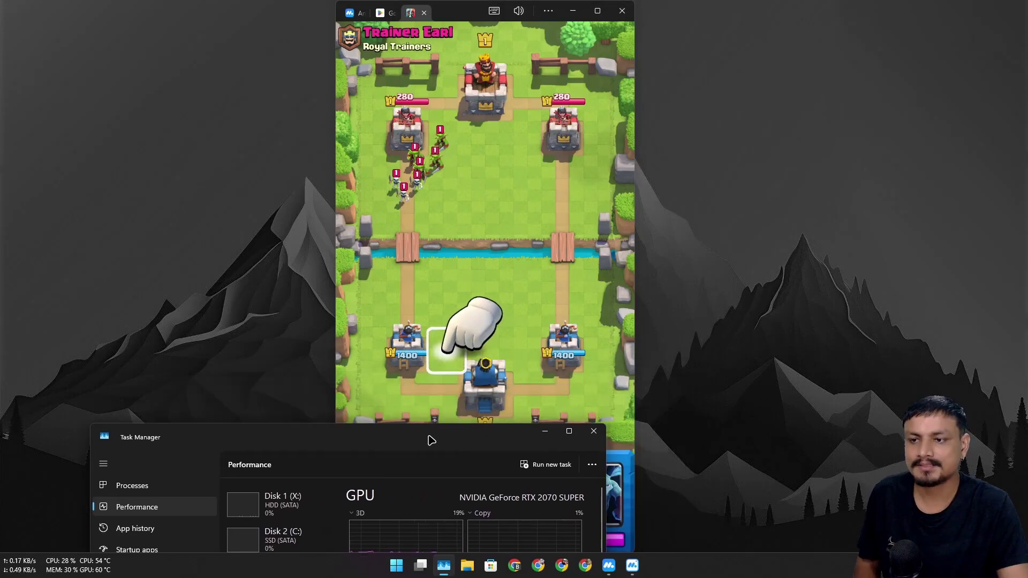
drag(429, 436, 497, 131)
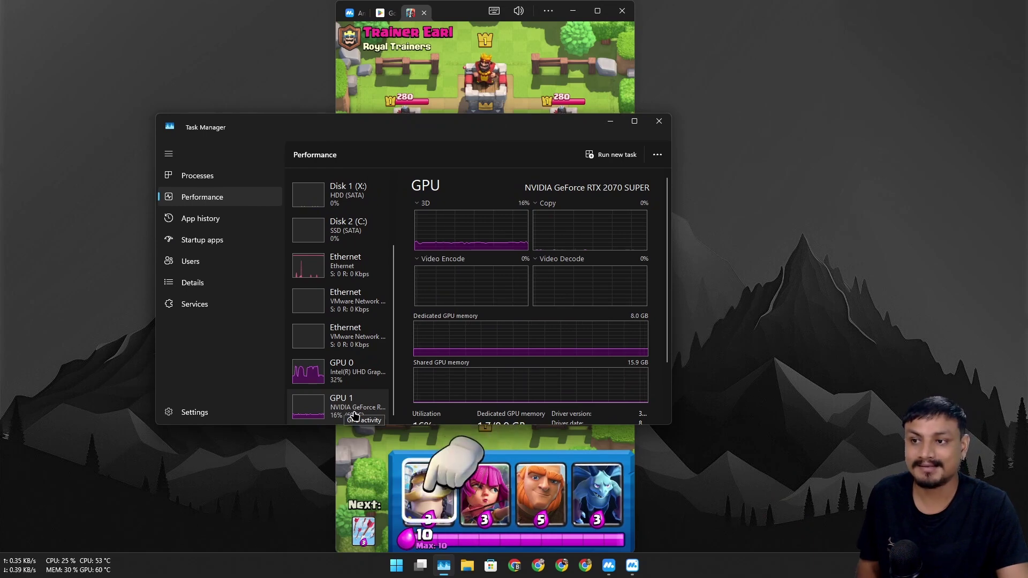
key(ctrl+shift+Tab)
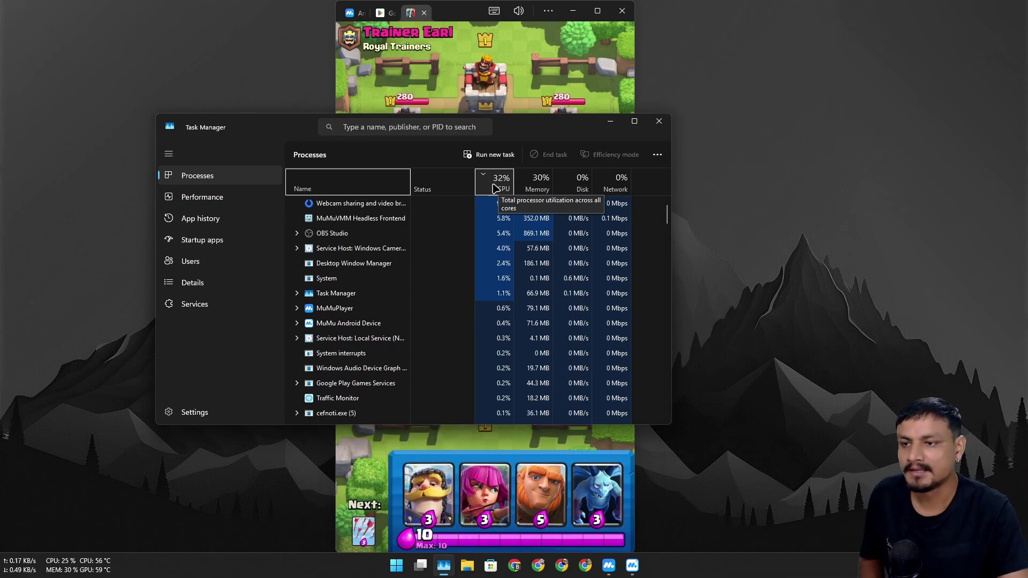
Select a top process in the CPU-sorted list, then close Task Manager with Alt+F4
click(335, 233)
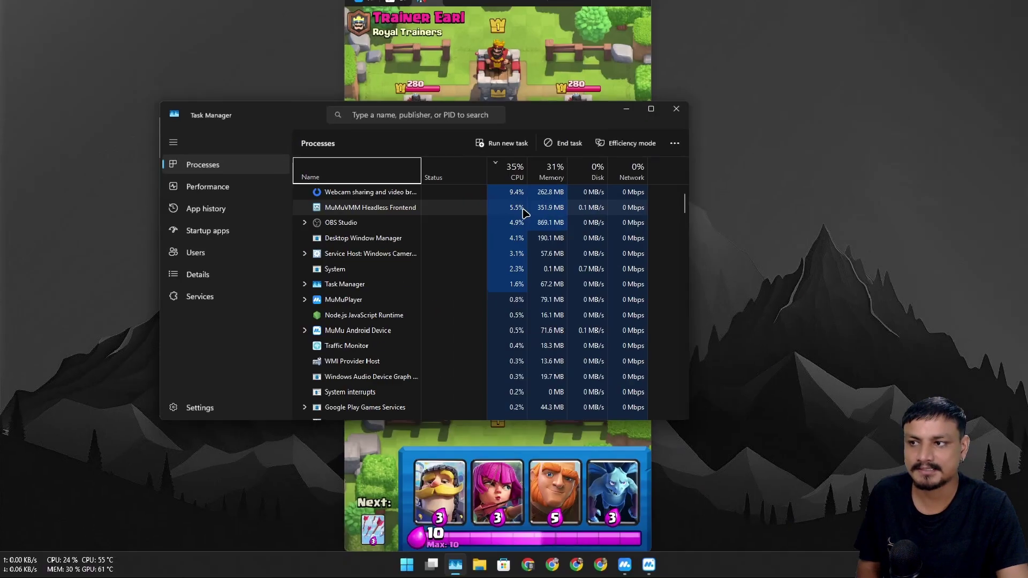
key(alt+F4)
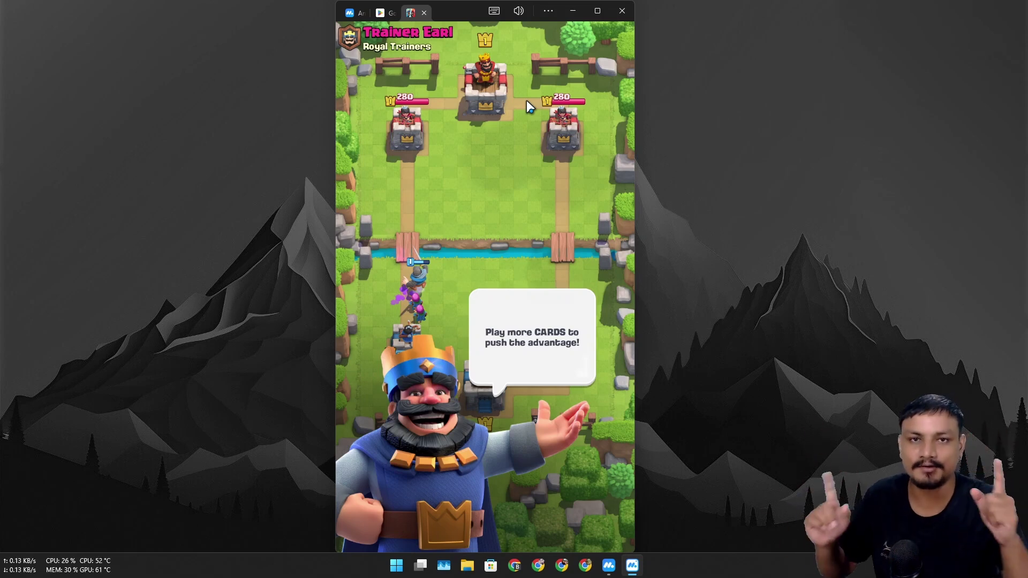
Deploy Archers and the Knight to win the training battle, then accept the victory screen
click(525, 101)
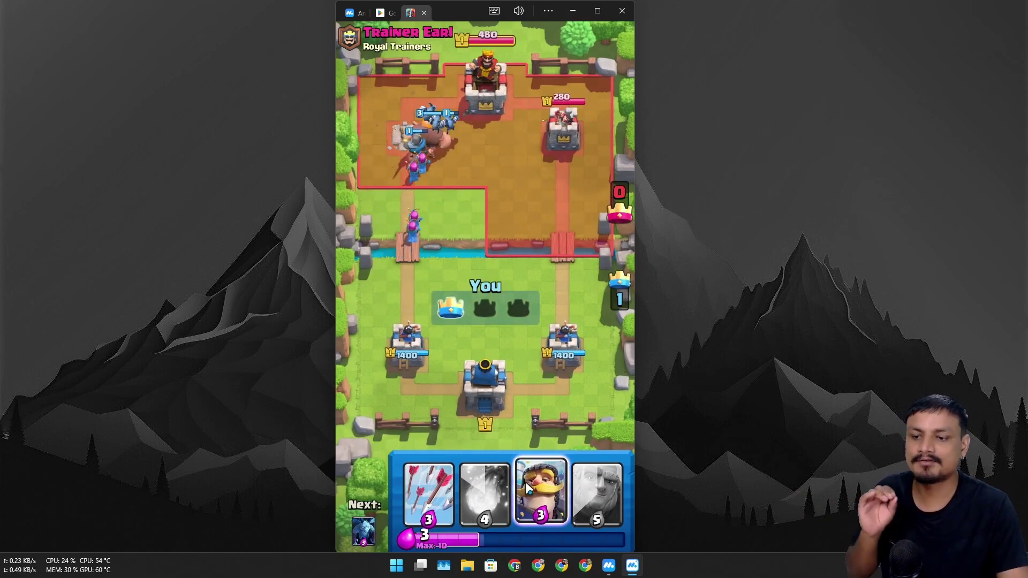
drag(525, 482, 450, 153)
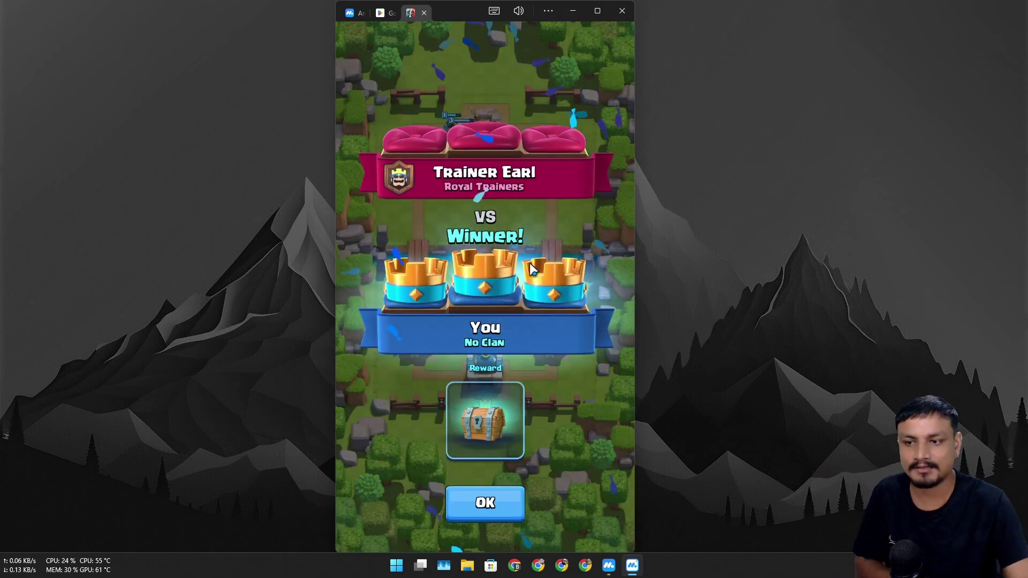
click(488, 509)
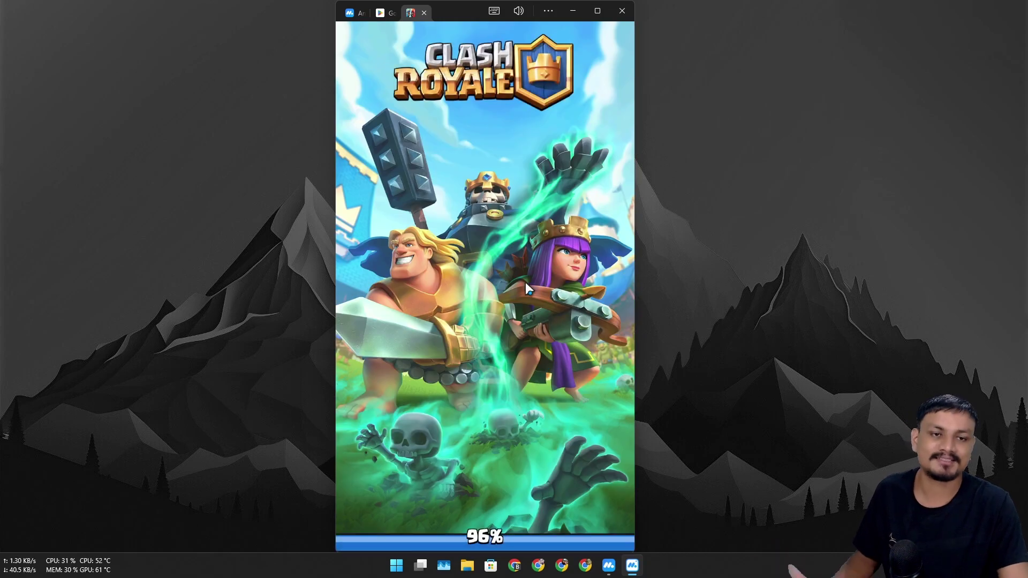
Close the Clash Royale and Play Store tabs, open Settings and Files, then return to the home screen
click(424, 13)
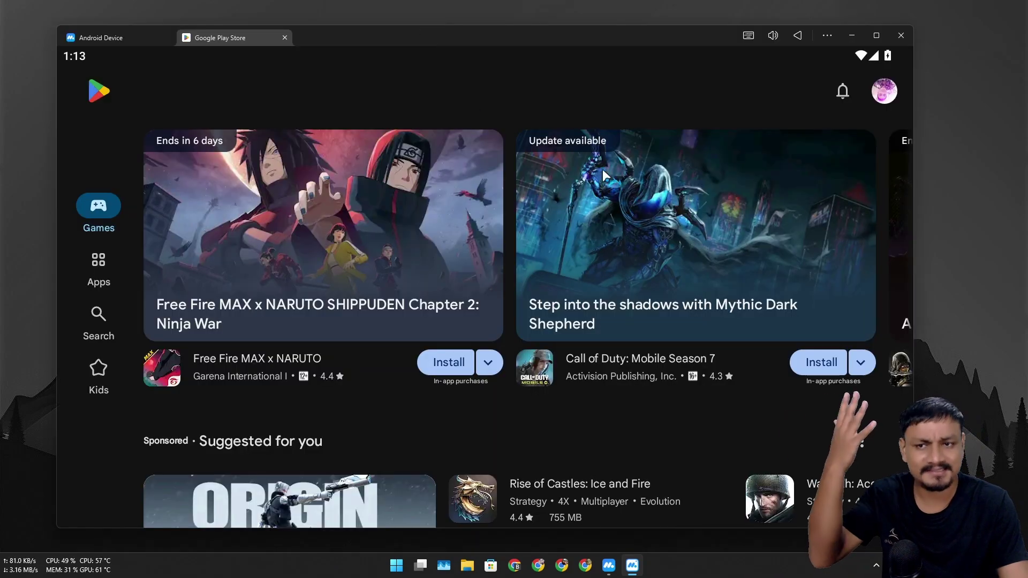
click(284, 38)
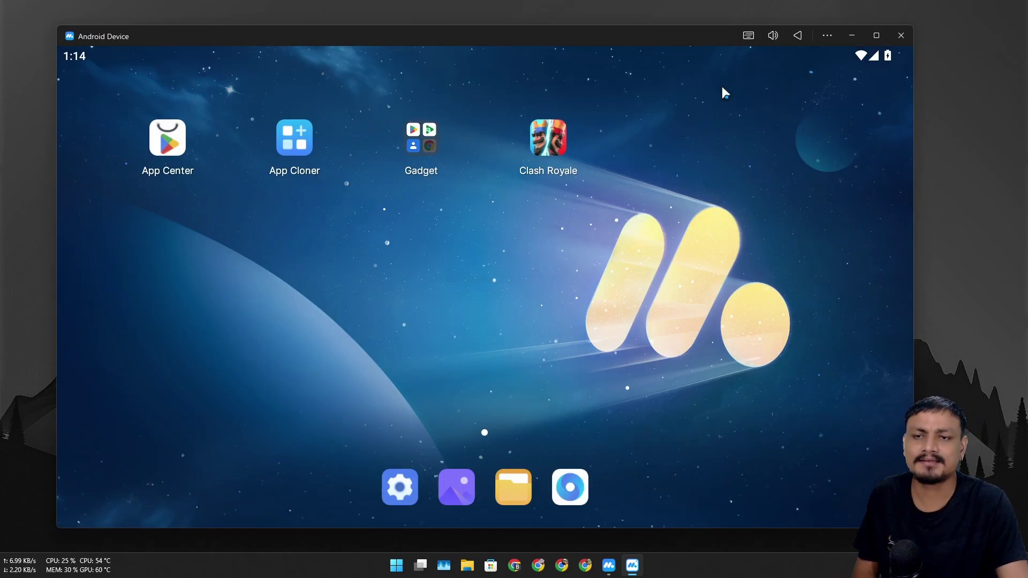
click(399, 488)
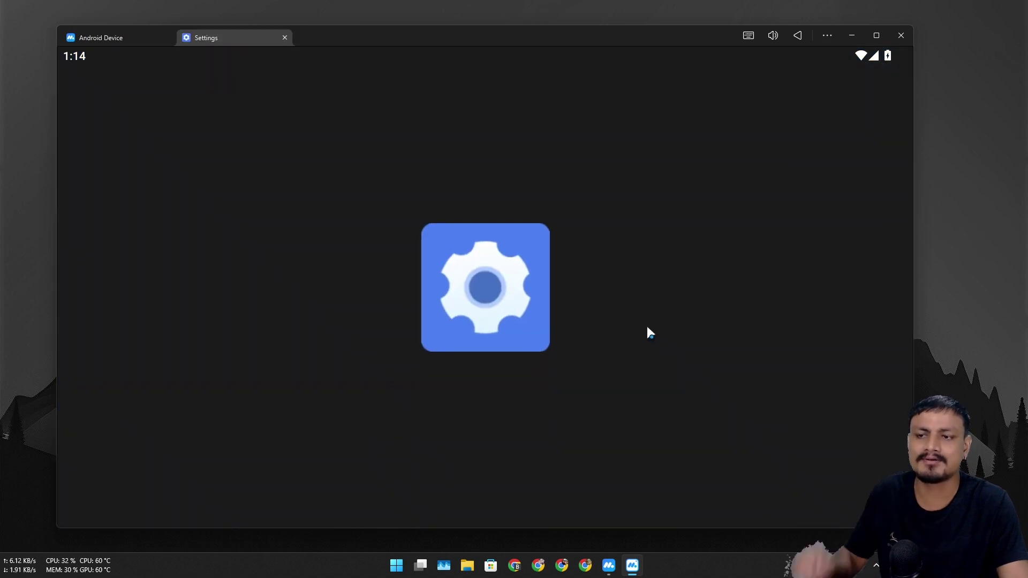
click(139, 37)
click(513, 487)
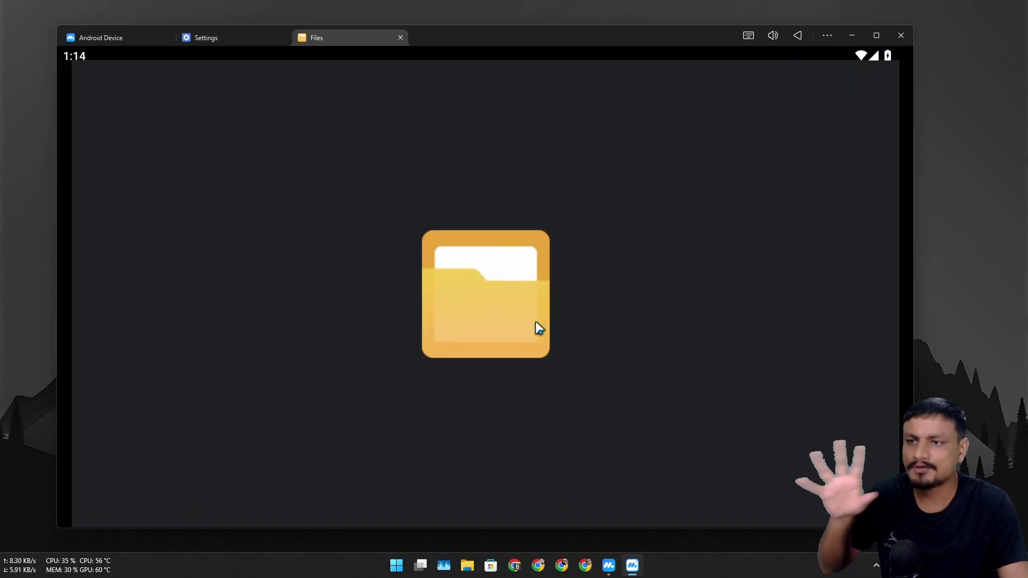
click(138, 38)
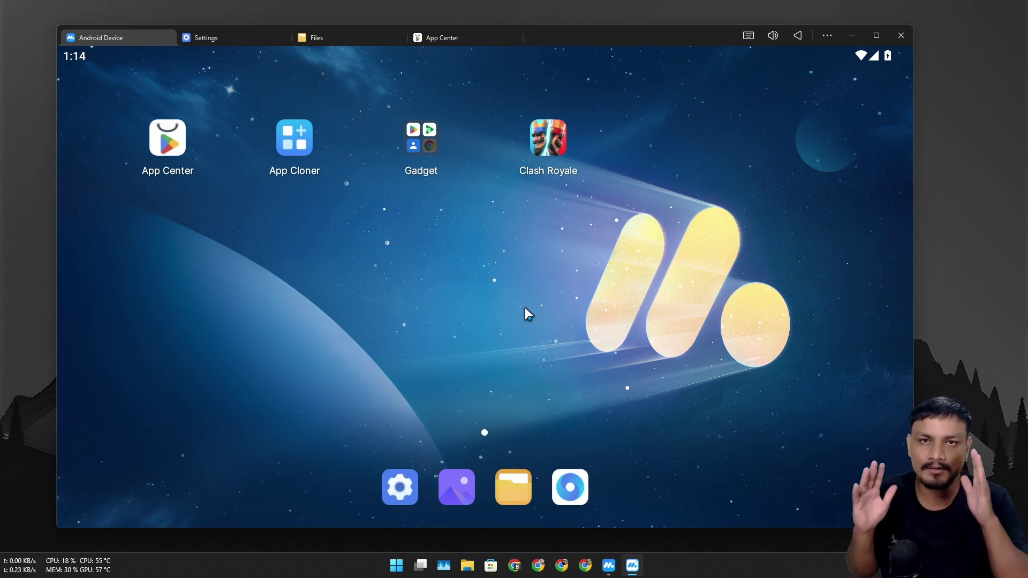
click(827, 35)
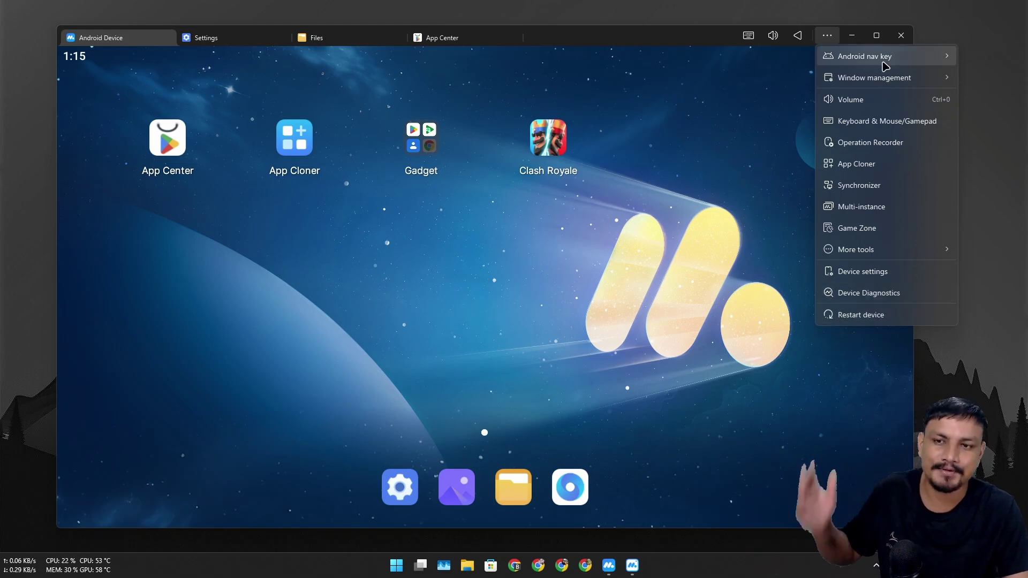
Browse the Display, Performance, Sound, Disk, Network and Shortcuts pages of Device settings, then close it
click(862, 271)
click(291, 185)
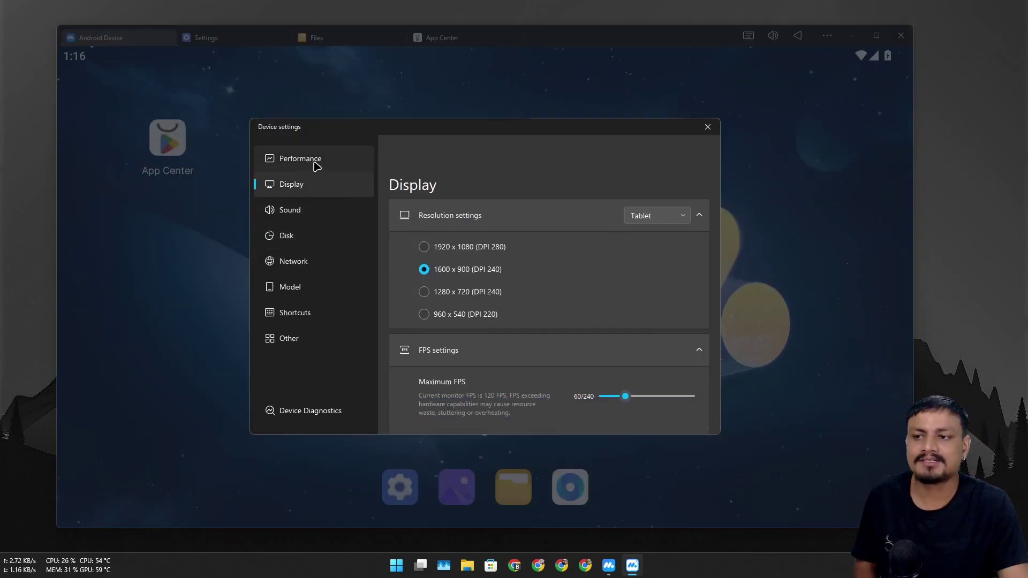
click(316, 165)
click(294, 187)
click(294, 214)
click(293, 238)
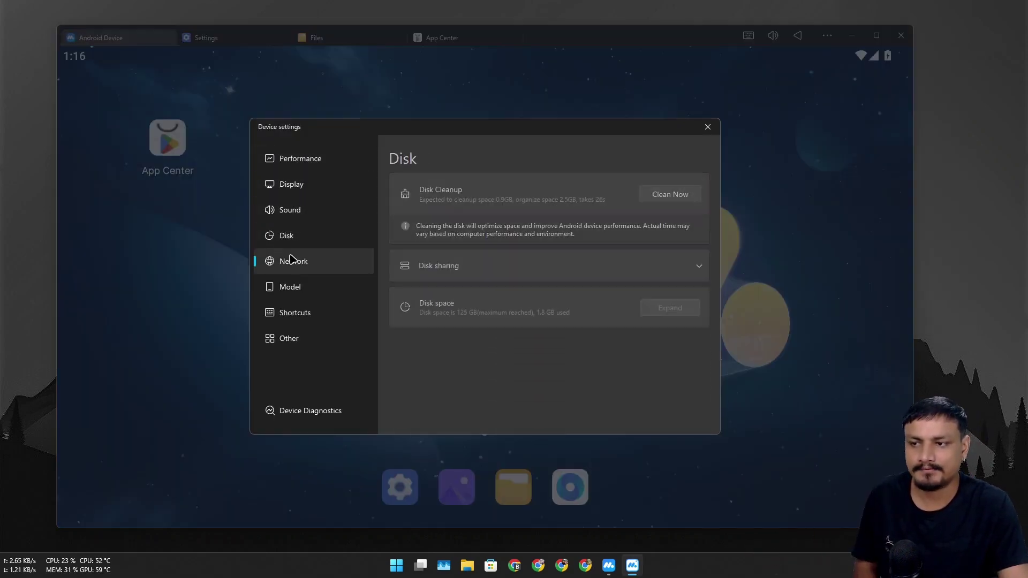
click(293, 260)
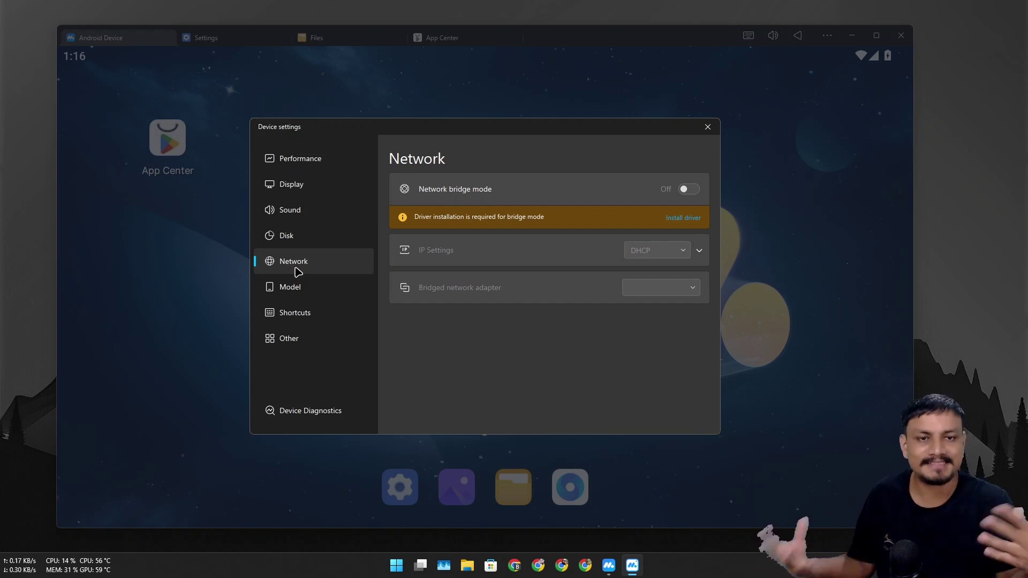
click(295, 313)
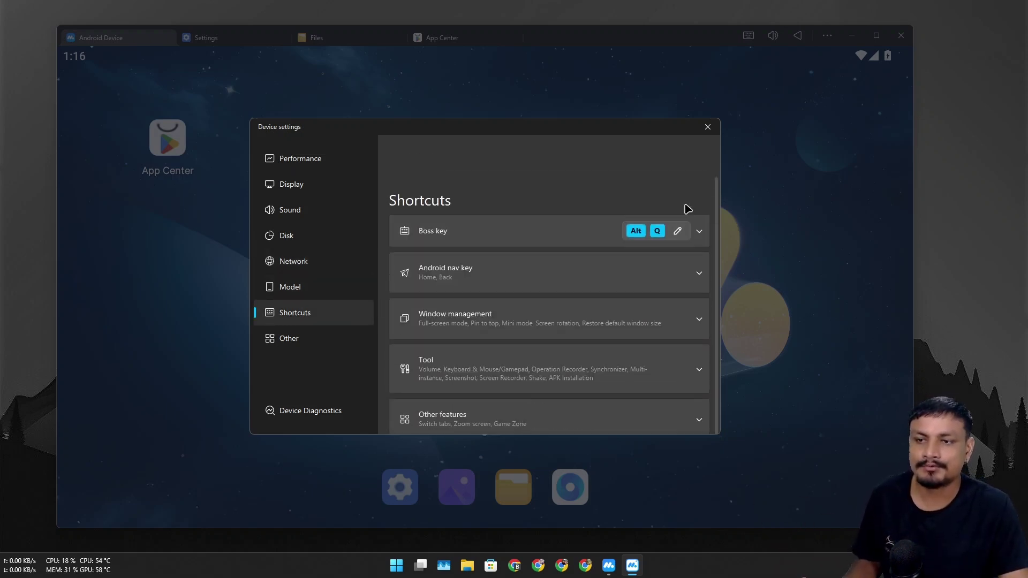
click(707, 127)
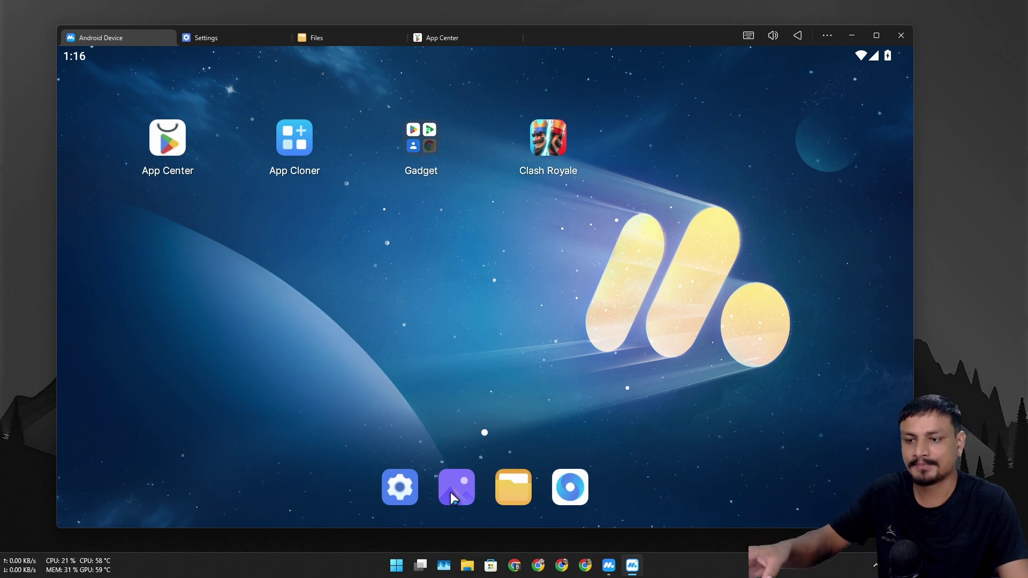
Look through the Android Settings, the Files MuMu Shared Folder and the App Center
click(406, 493)
click(321, 39)
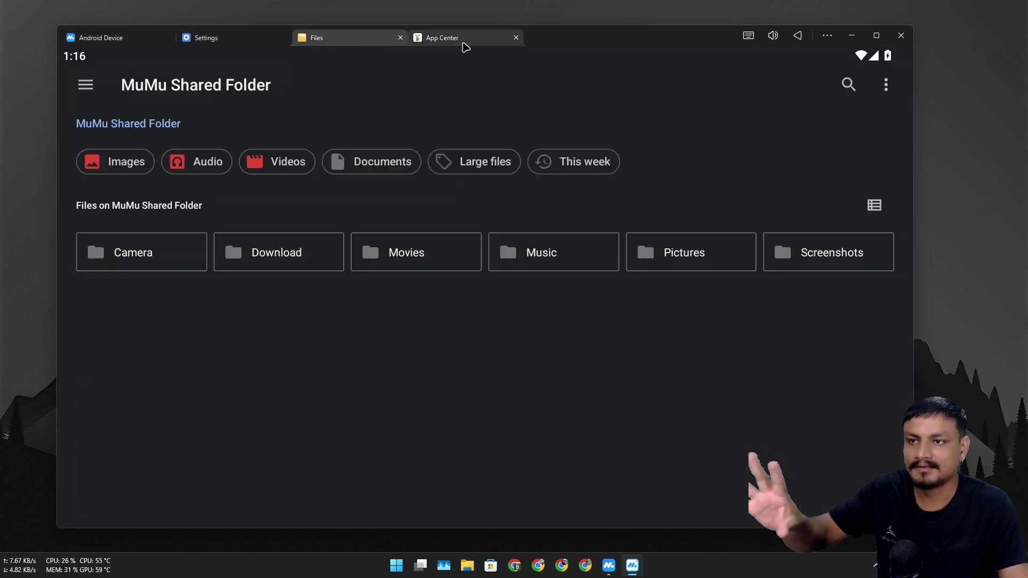
click(466, 47)
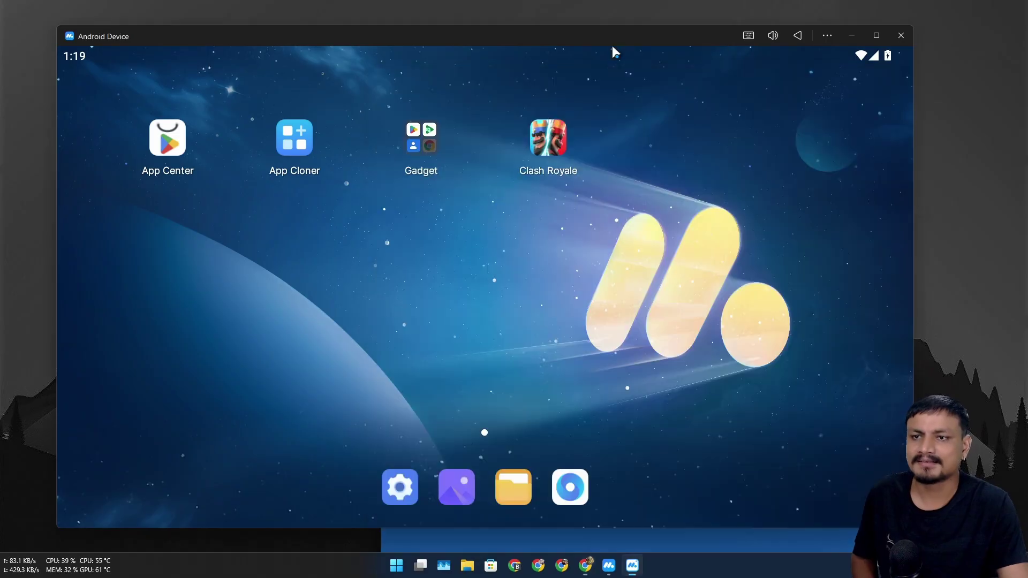
Shut down the Android device and maximize Chrome showing the mumuplayer.com website
click(901, 36)
click(433, 311)
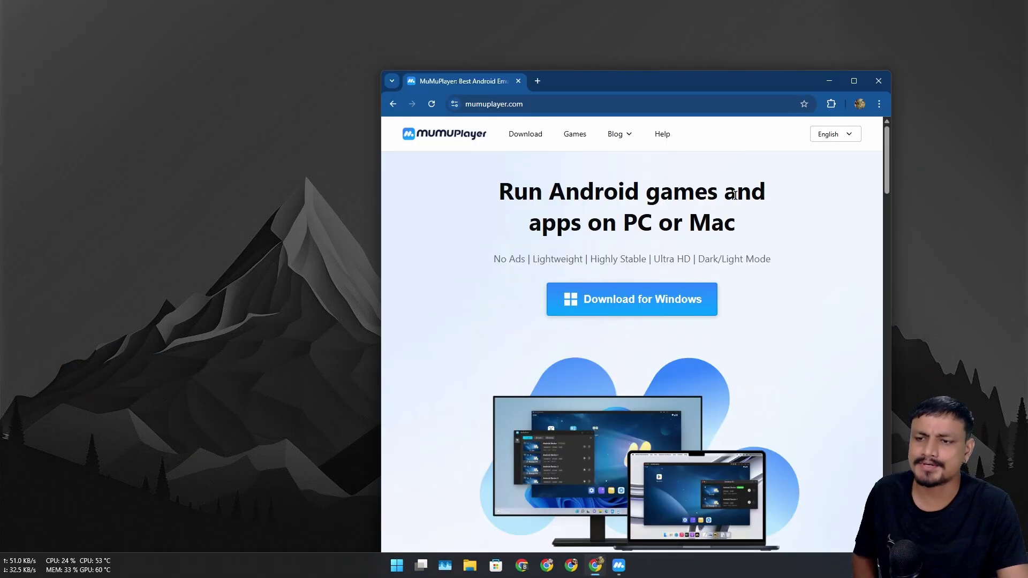
double_click(663, 90)
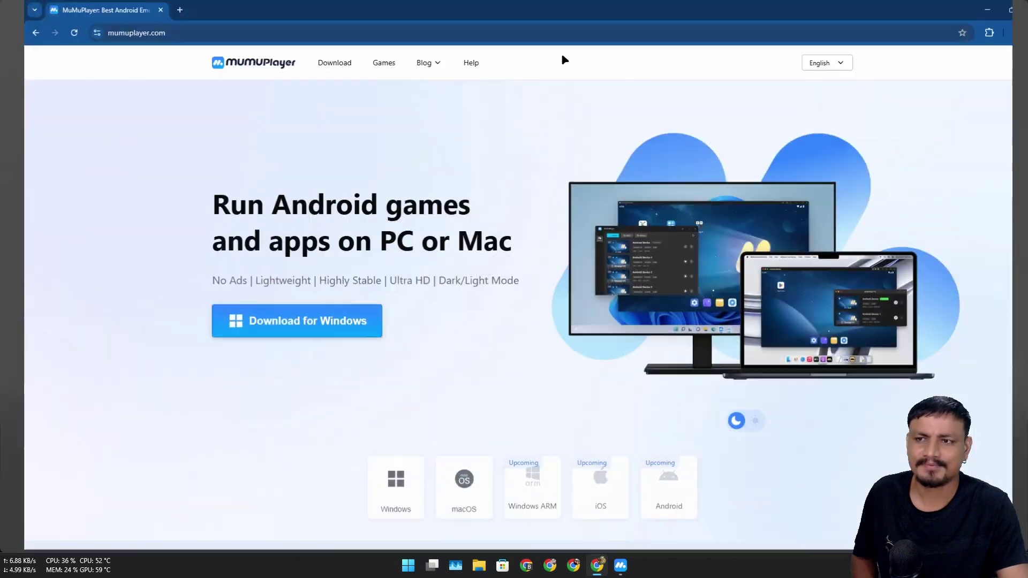